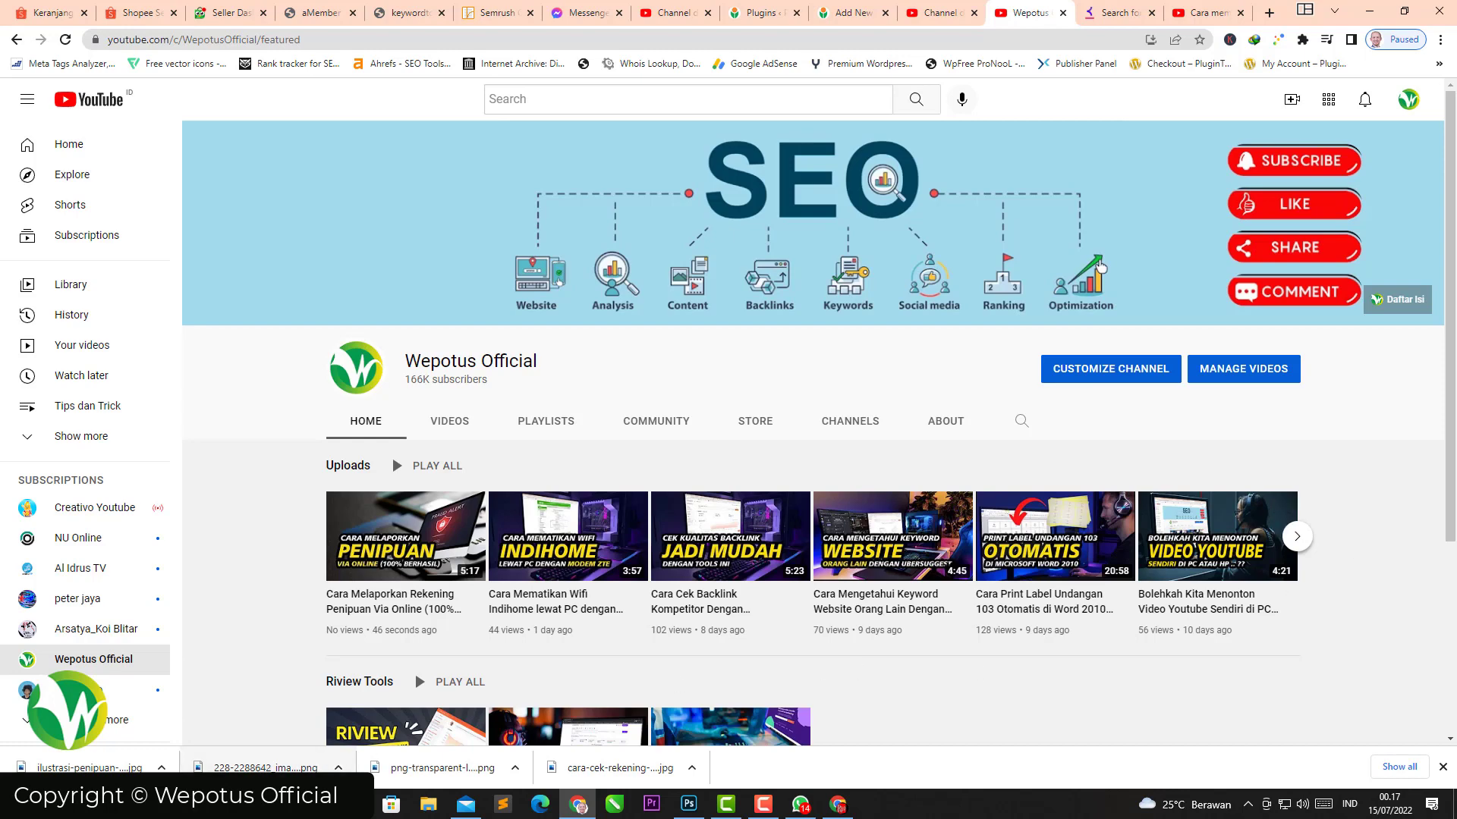
# Step: Open the Windows Start menu from the taskbar over the YouTube channel page
pyautogui.click(1443, 767)
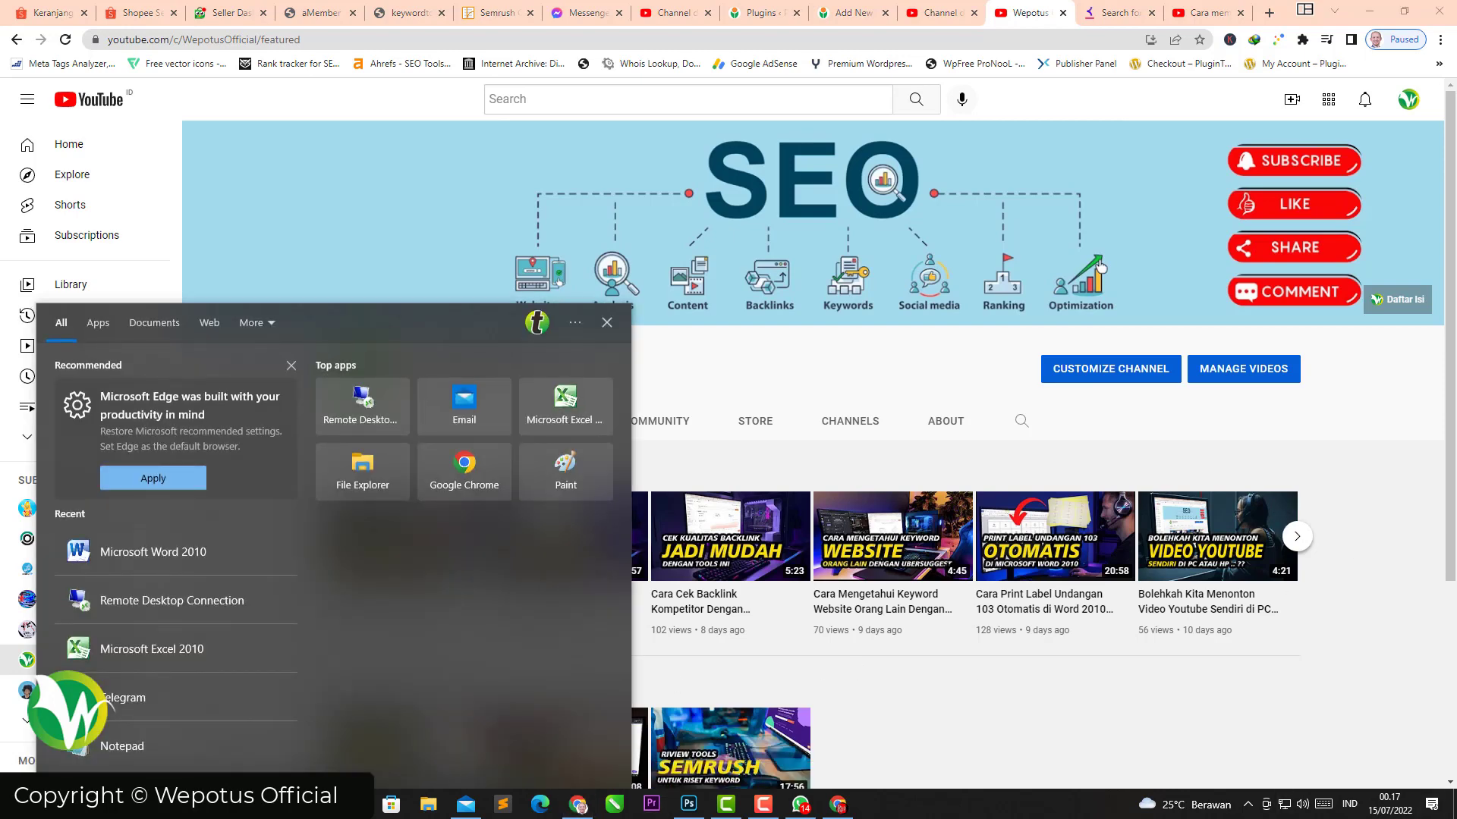
# Step: Search 'word', launch Microsoft Word 2010 and dismiss the product activation prompt
pyautogui.write('word')
pyautogui.click(198, 387)
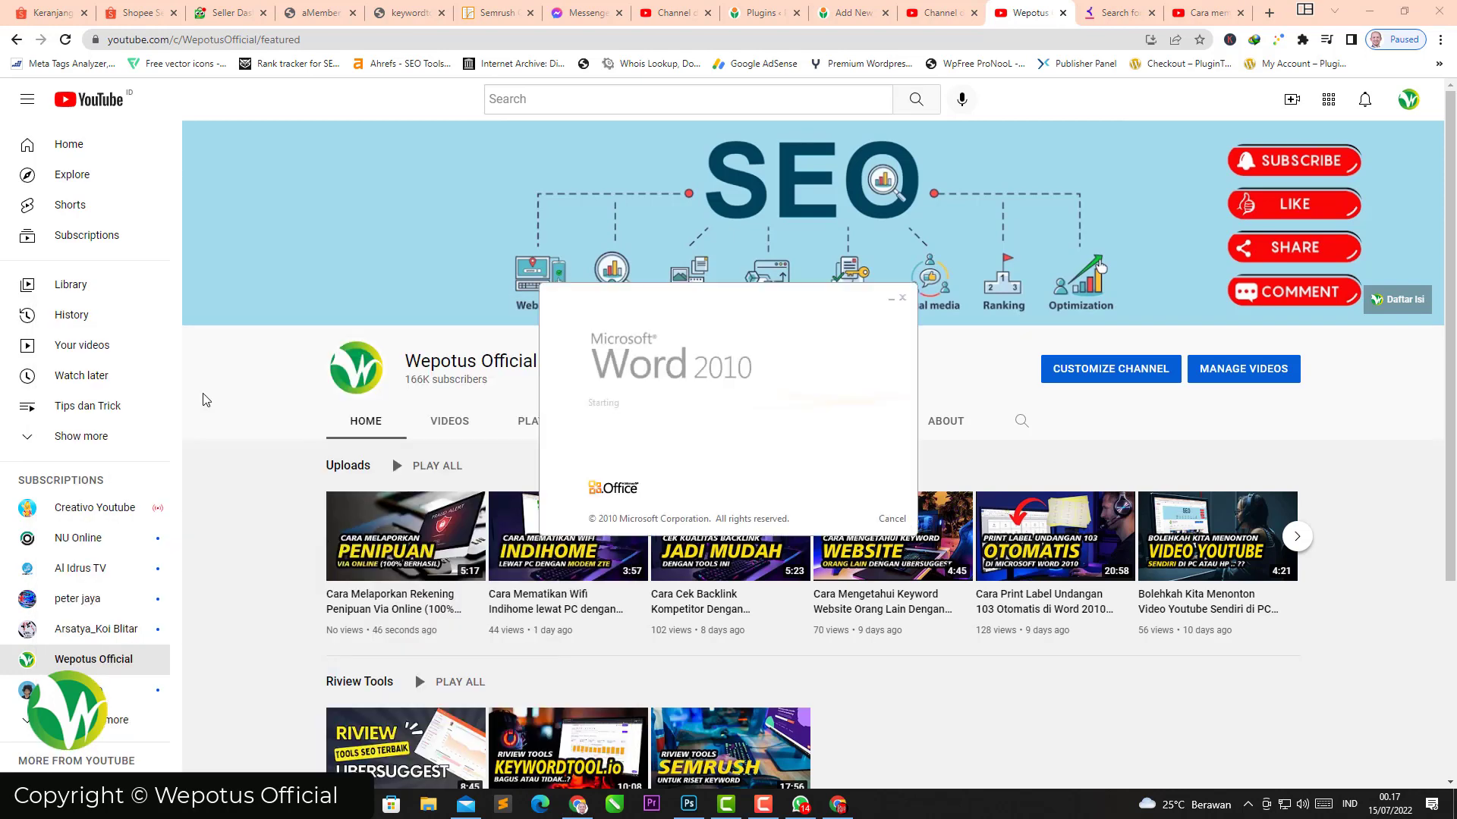
pyautogui.click(884, 547)
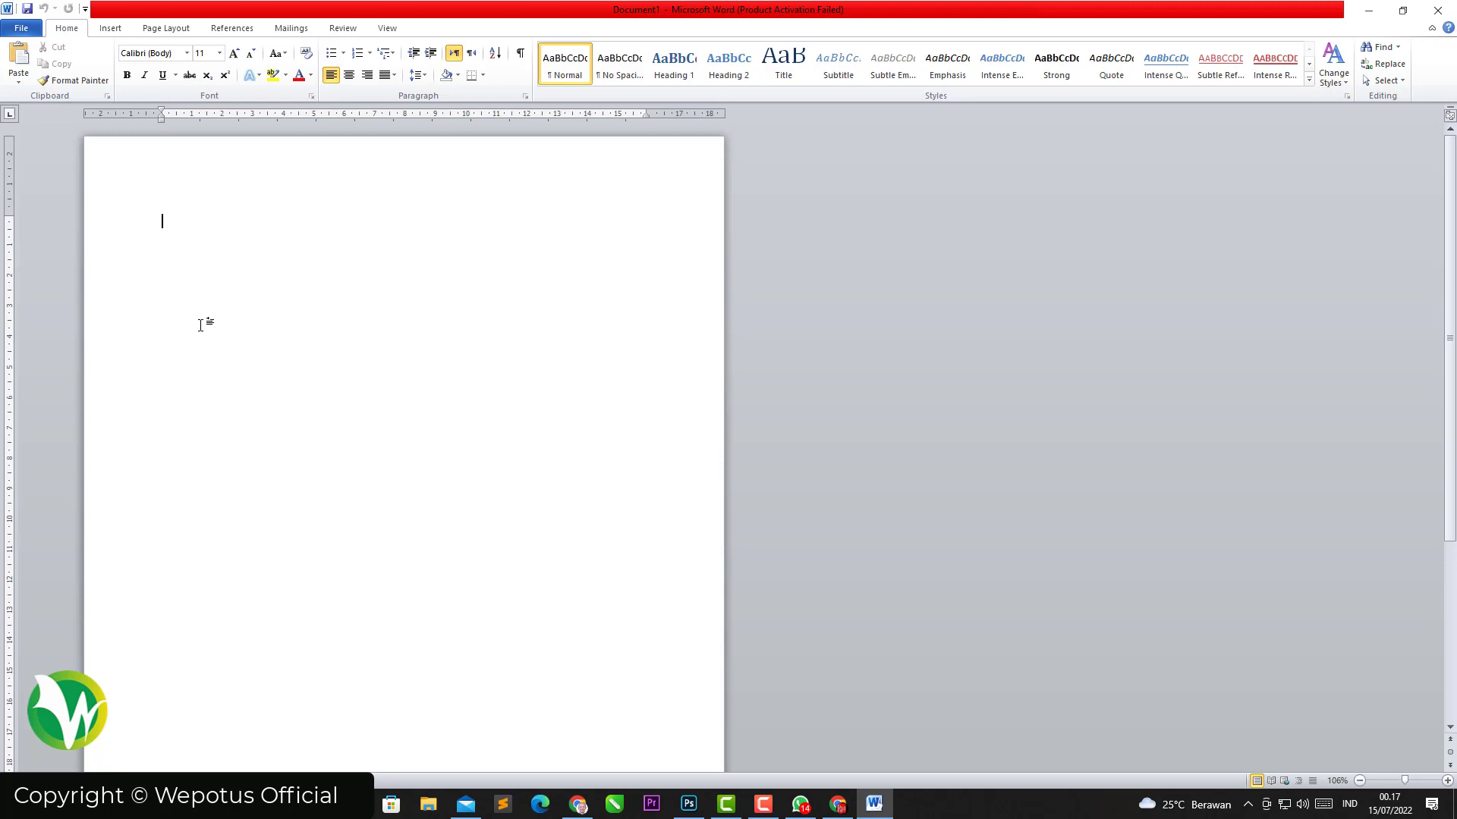
# Step: Type the title DAFTAR HADIR SISWA, then SMA 1 BANDUNG and the school's address line
pyautogui.write('DAFTAR')
pyautogui.write(' HADIR')
pyautogui.write(' SISWA')
pyautogui.write('SMA')
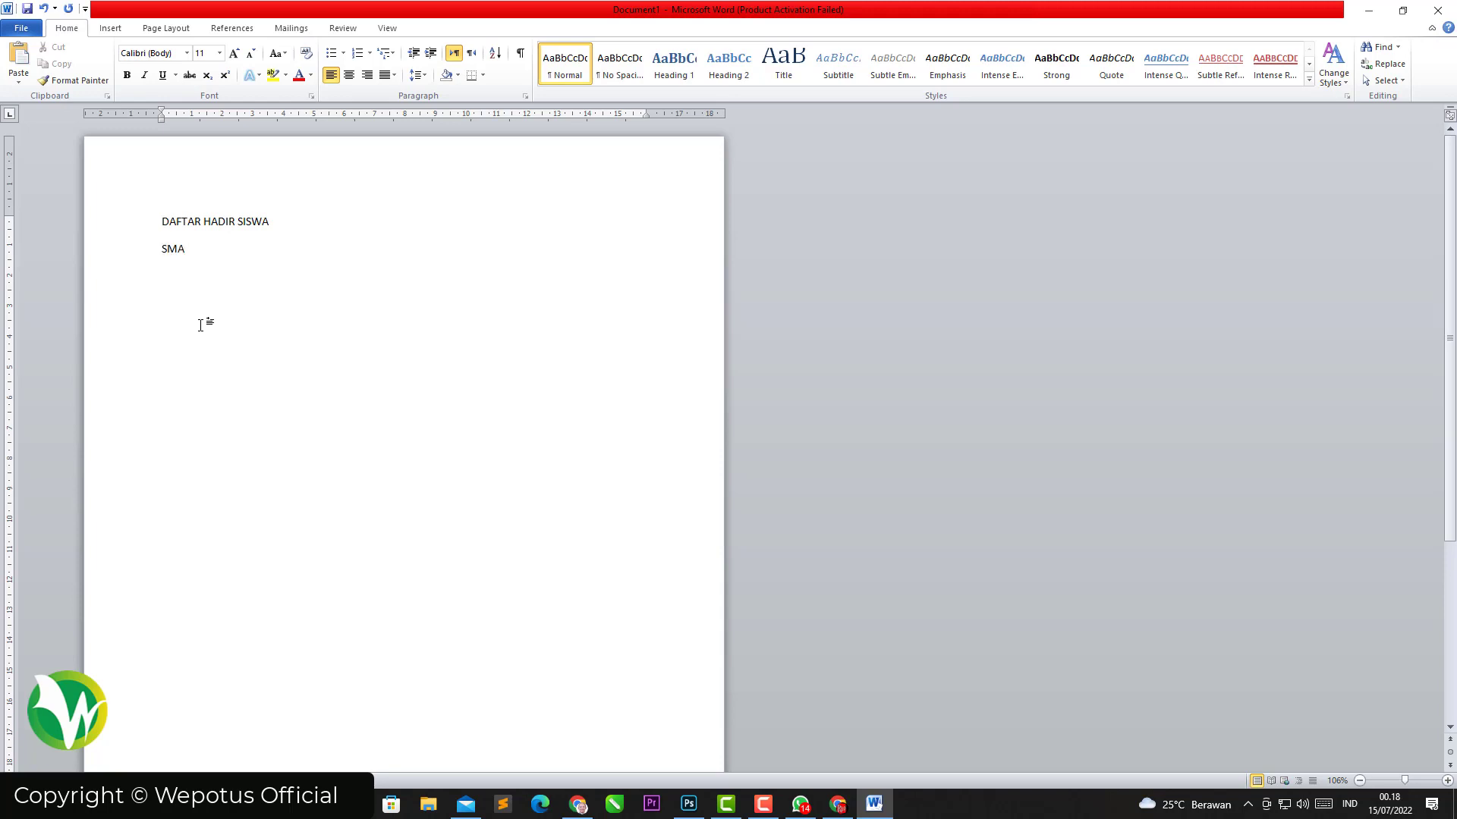
pyautogui.write(' 1 BANDUNG A')
pyautogui.write('lamat : Jl. ')
pyautogui.write('Bandung Sela')
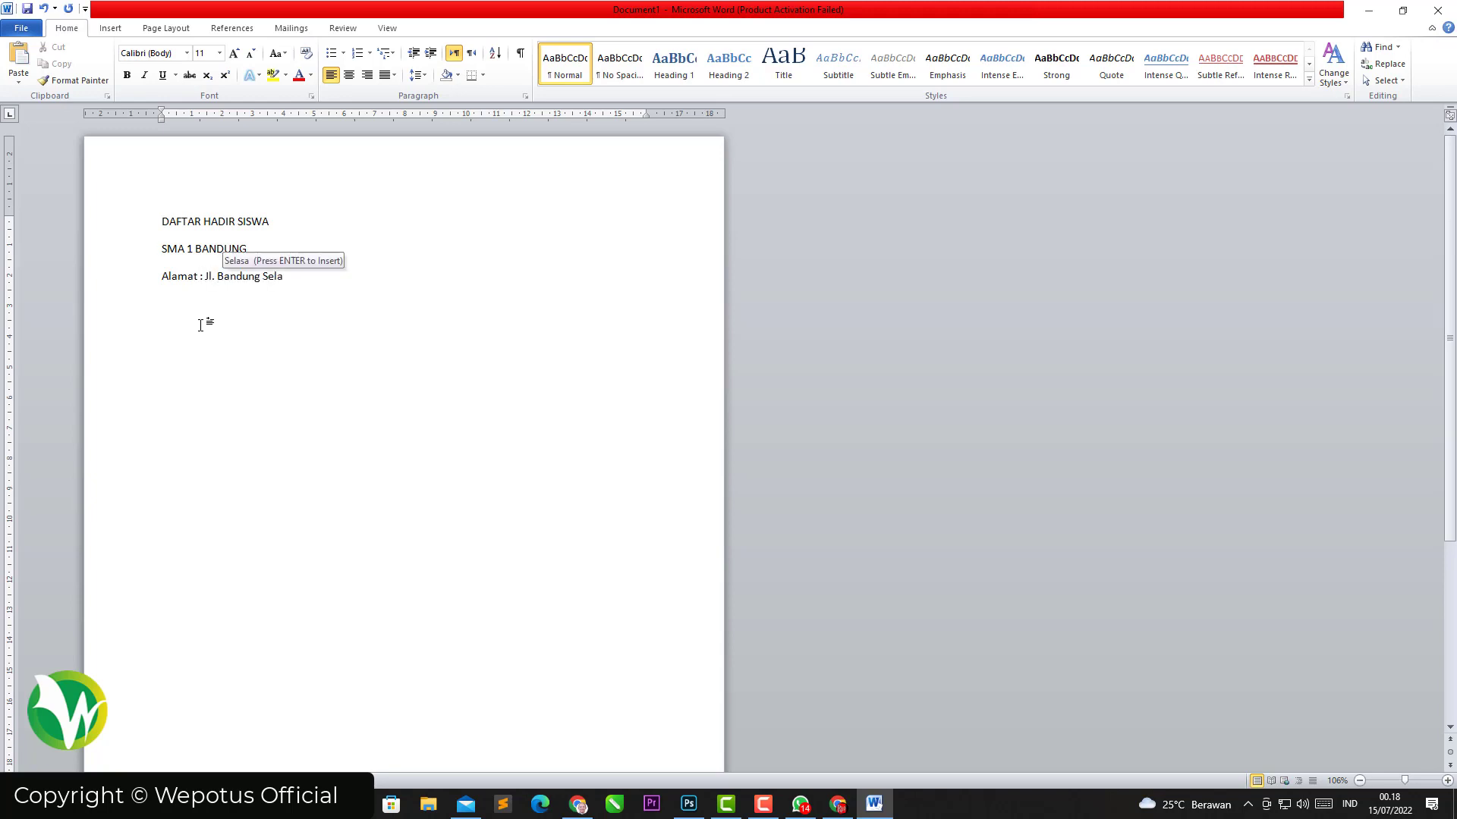
pyautogui.write('tan, N')
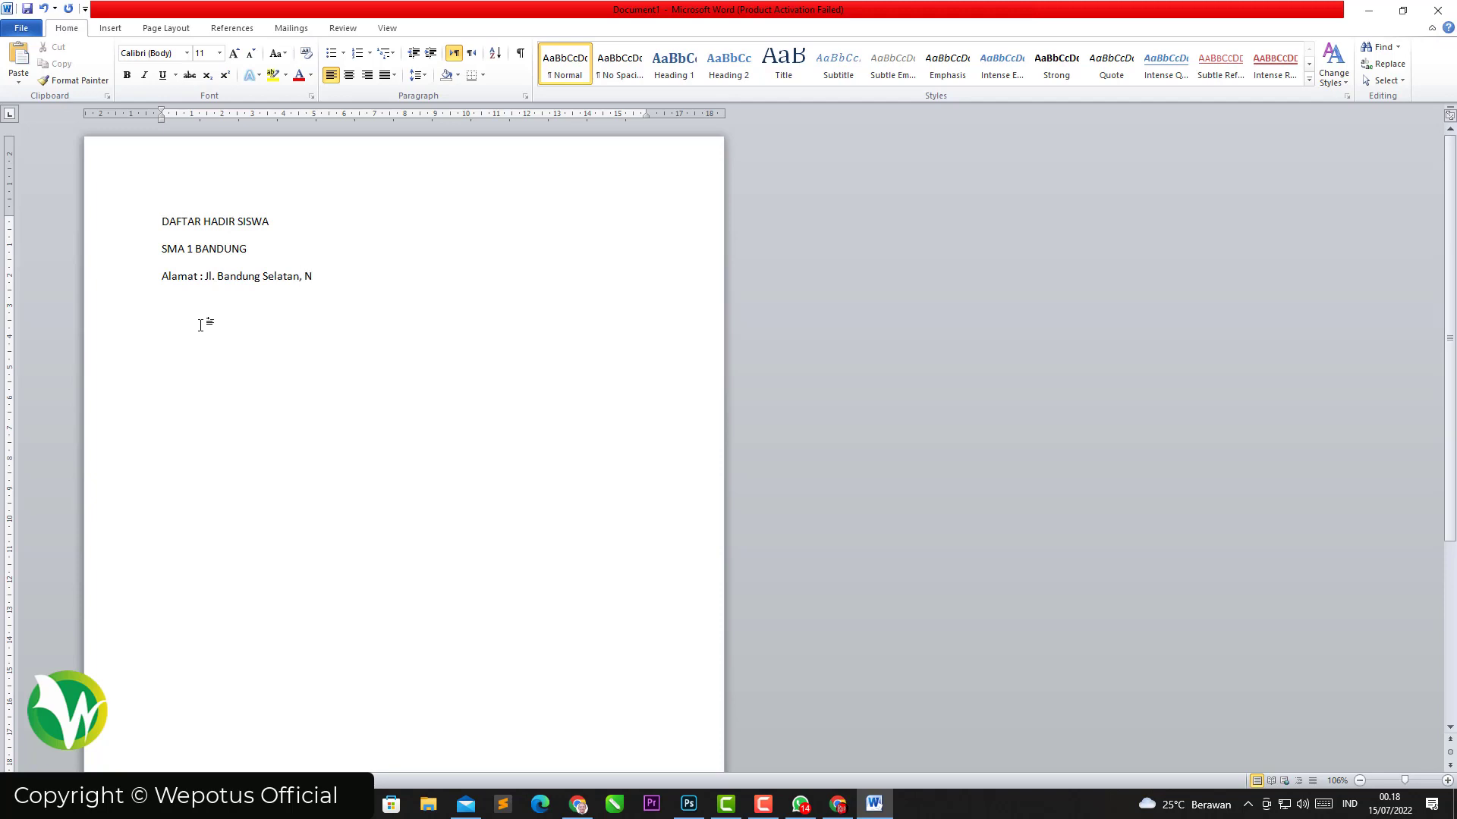
pyautogui.write('o.2')
pyautogui.write('58')
pyautogui.write(' Dst')
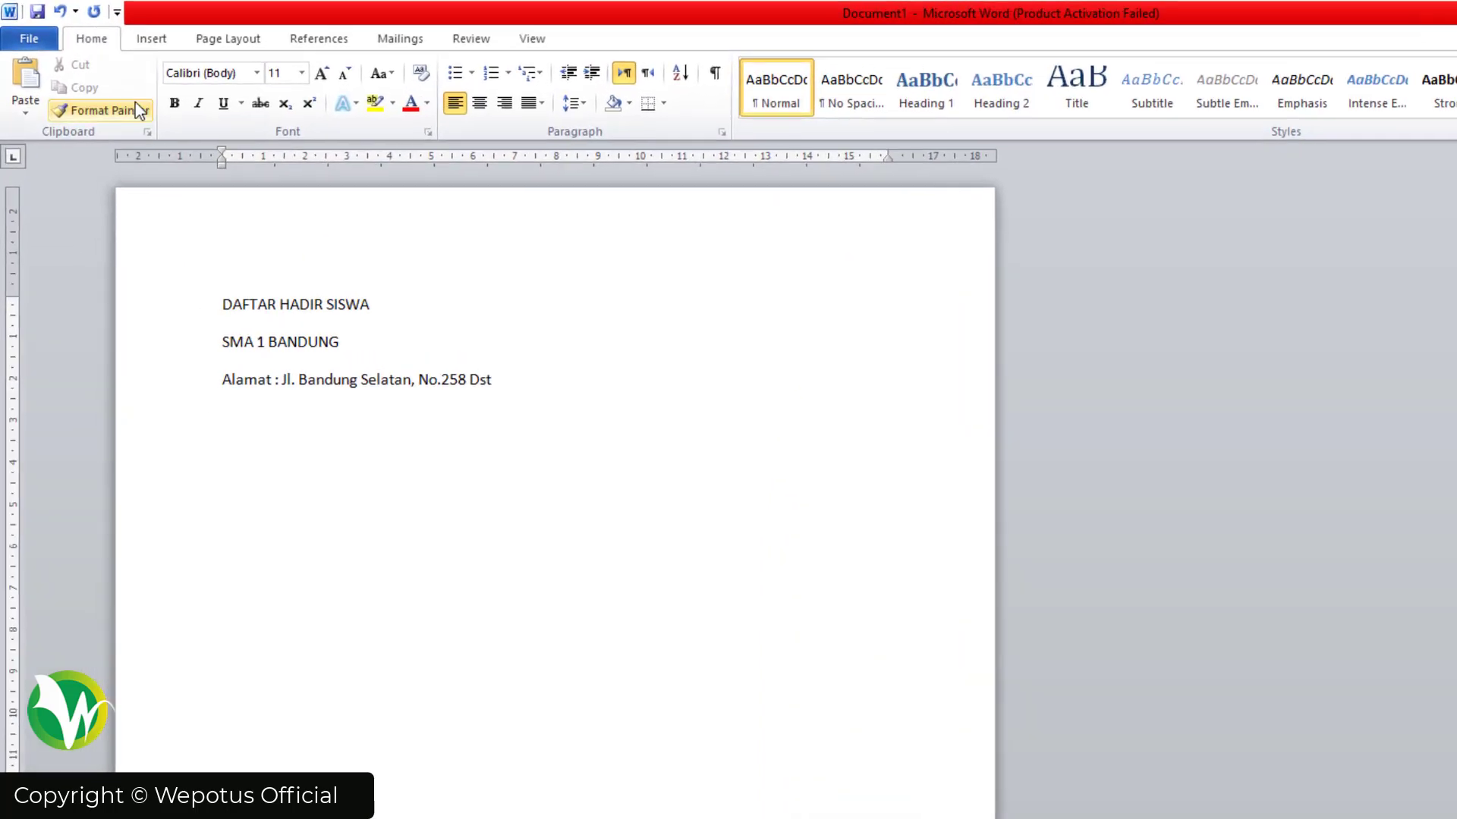
# Step: Insert a 4-column, 2-row table below the address
pyautogui.click(156, 42)
pyautogui.click(171, 113)
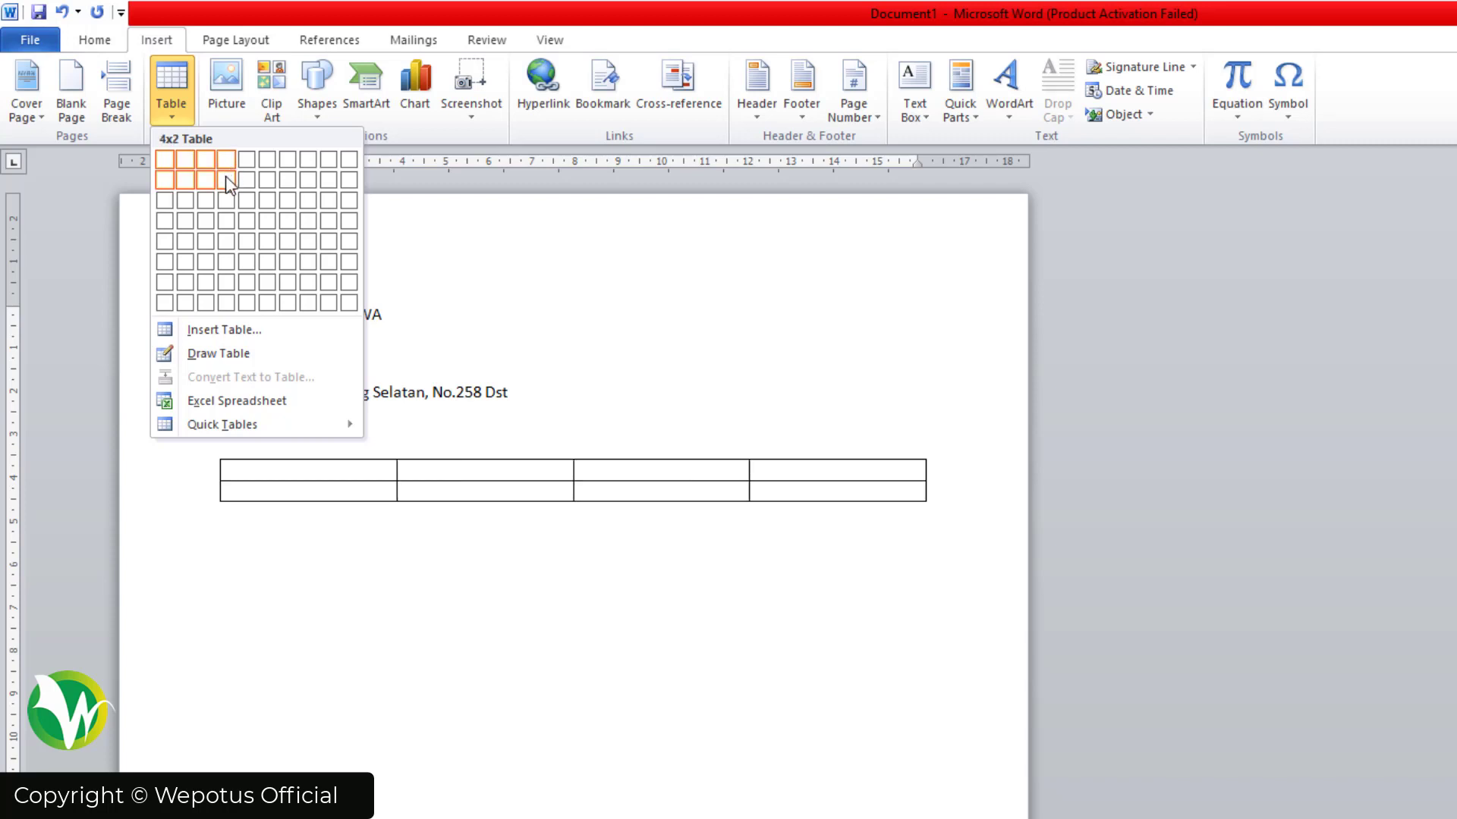
pyautogui.click(226, 180)
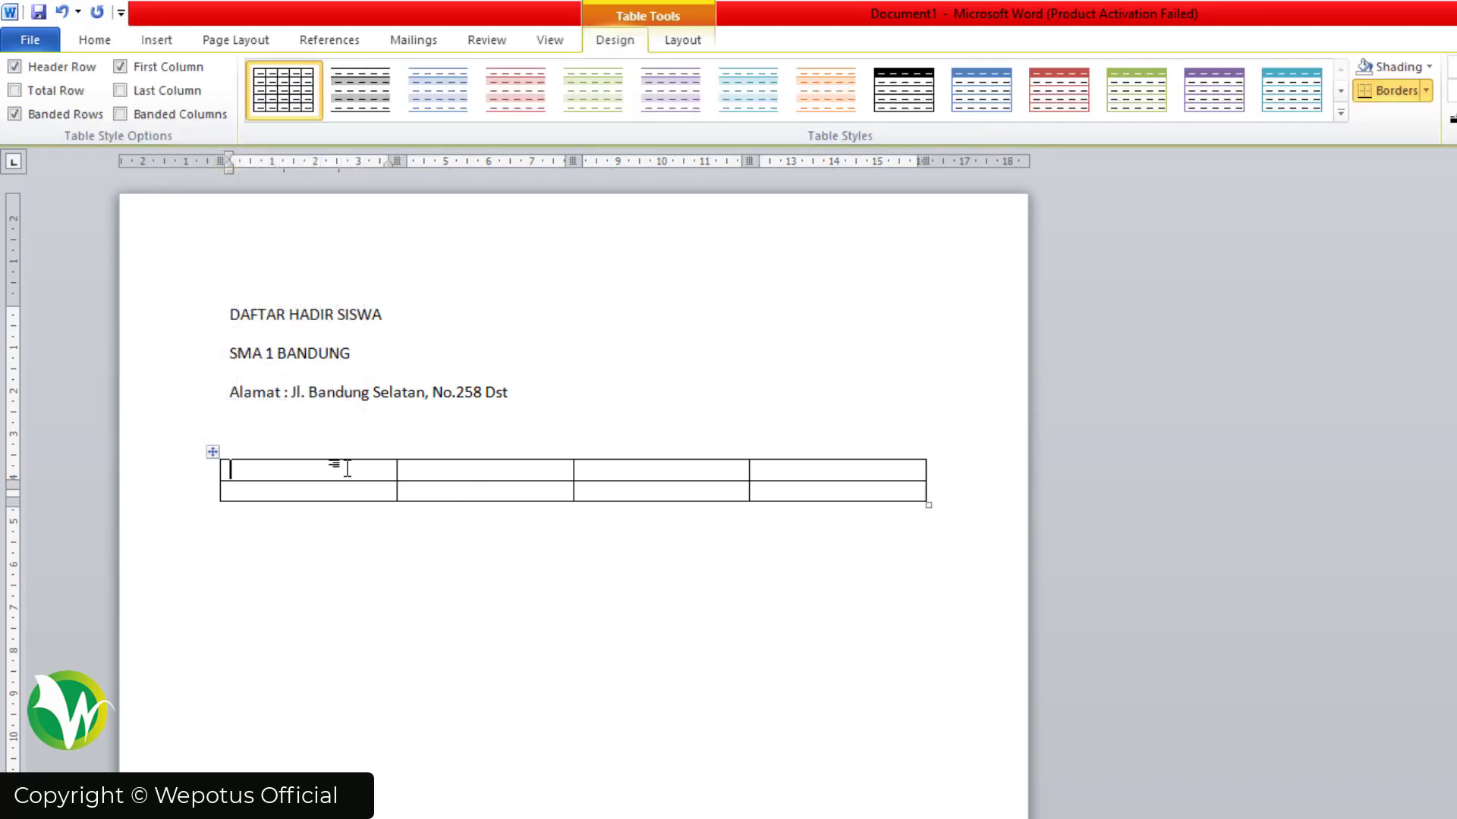
# Step: Fill the header row with NO, NAMA, KELAS and TANDA TANGAN
pyautogui.write('Noi')
pyautogui.press('BackSpace')
pyautogui.press('BackSpace')
pyautogui.write('O')
pyautogui.press('Tab')
pyautogui.write('NAMA')
pyautogui.press('Tab')
pyautogui.write('KELAS')
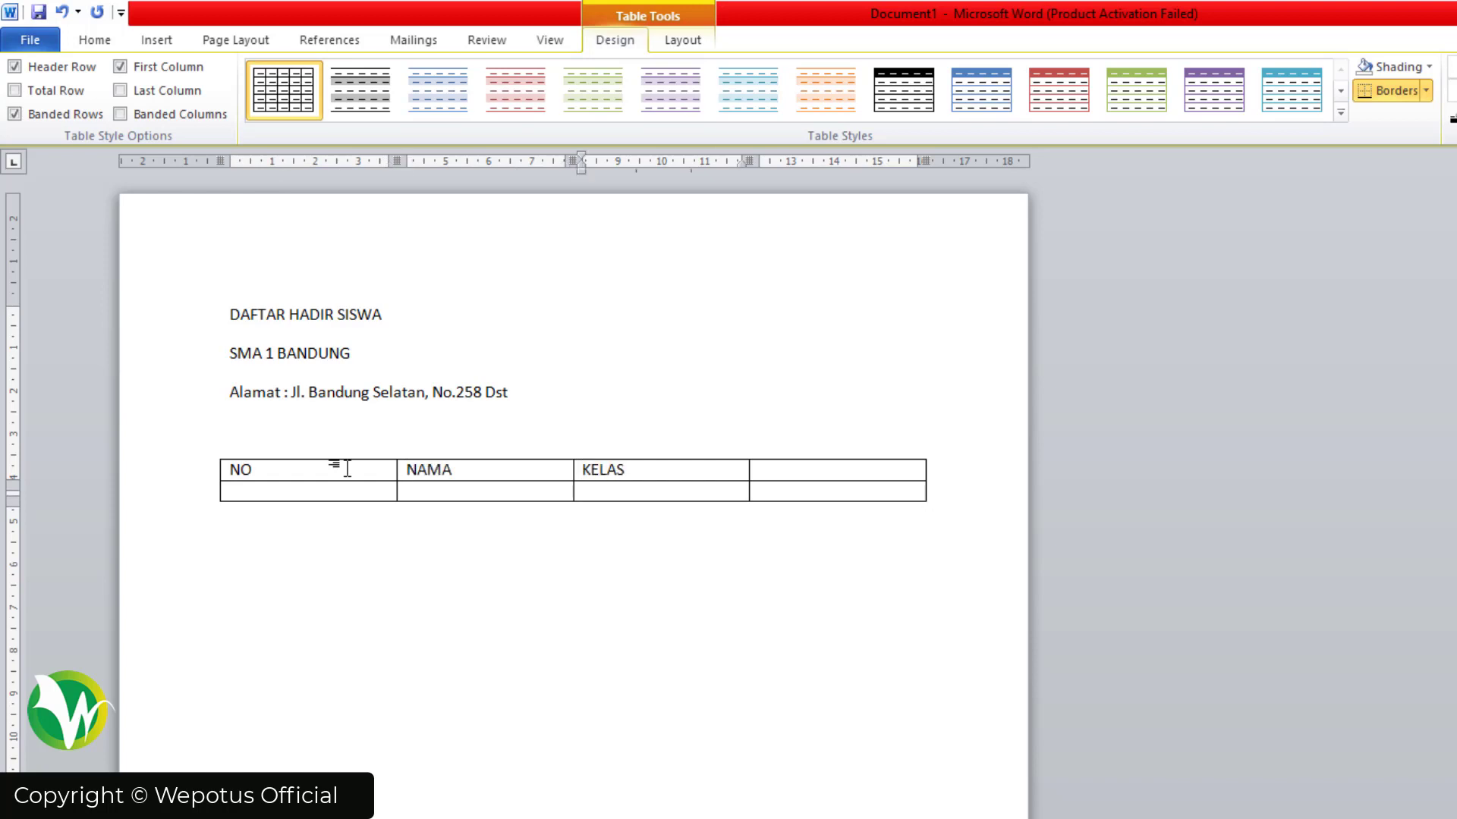
pyautogui.press('Tab')
pyautogui.write('TANDA')
pyautogui.write(' TANGA')
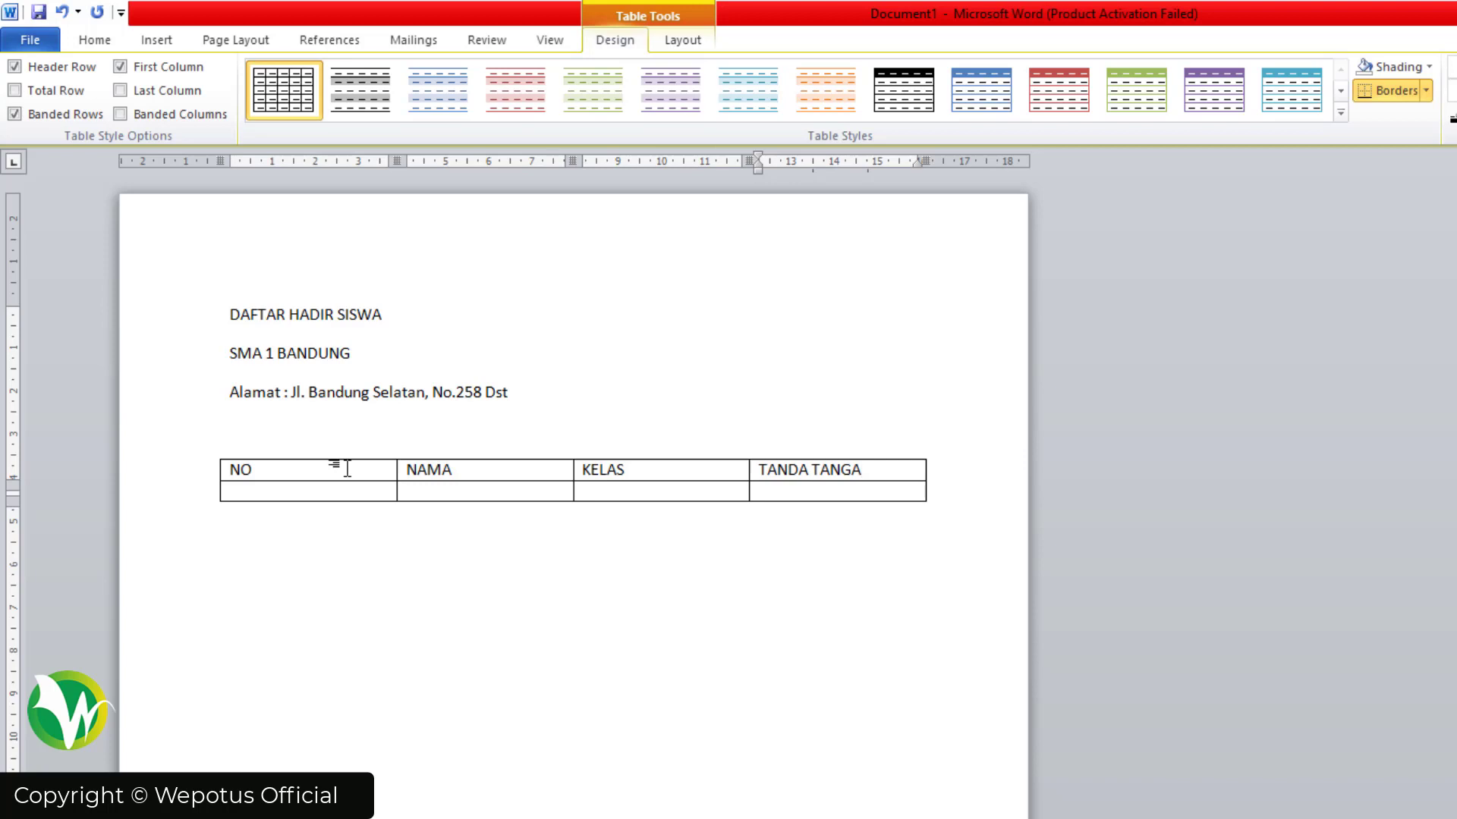
pyautogui.write('N')
# Step: Drag the column borders left so NO is narrow and TANDA TANGAN wider
pyautogui.moveTo(403, 470)
pyautogui.moveTo(396, 470); pyautogui.dragTo(272, 471)
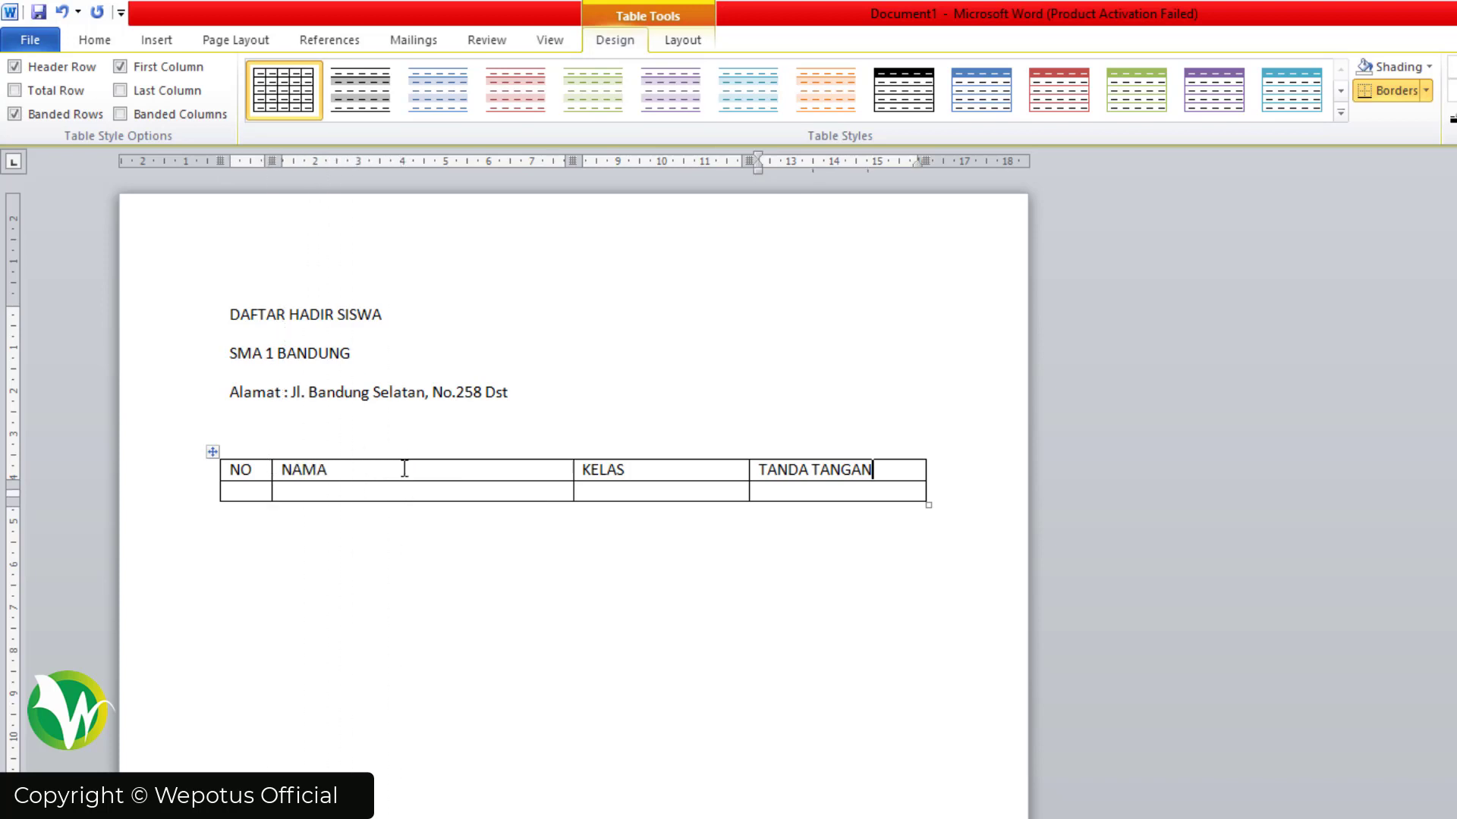
pyautogui.moveTo(573, 470); pyautogui.dragTo(478, 469)
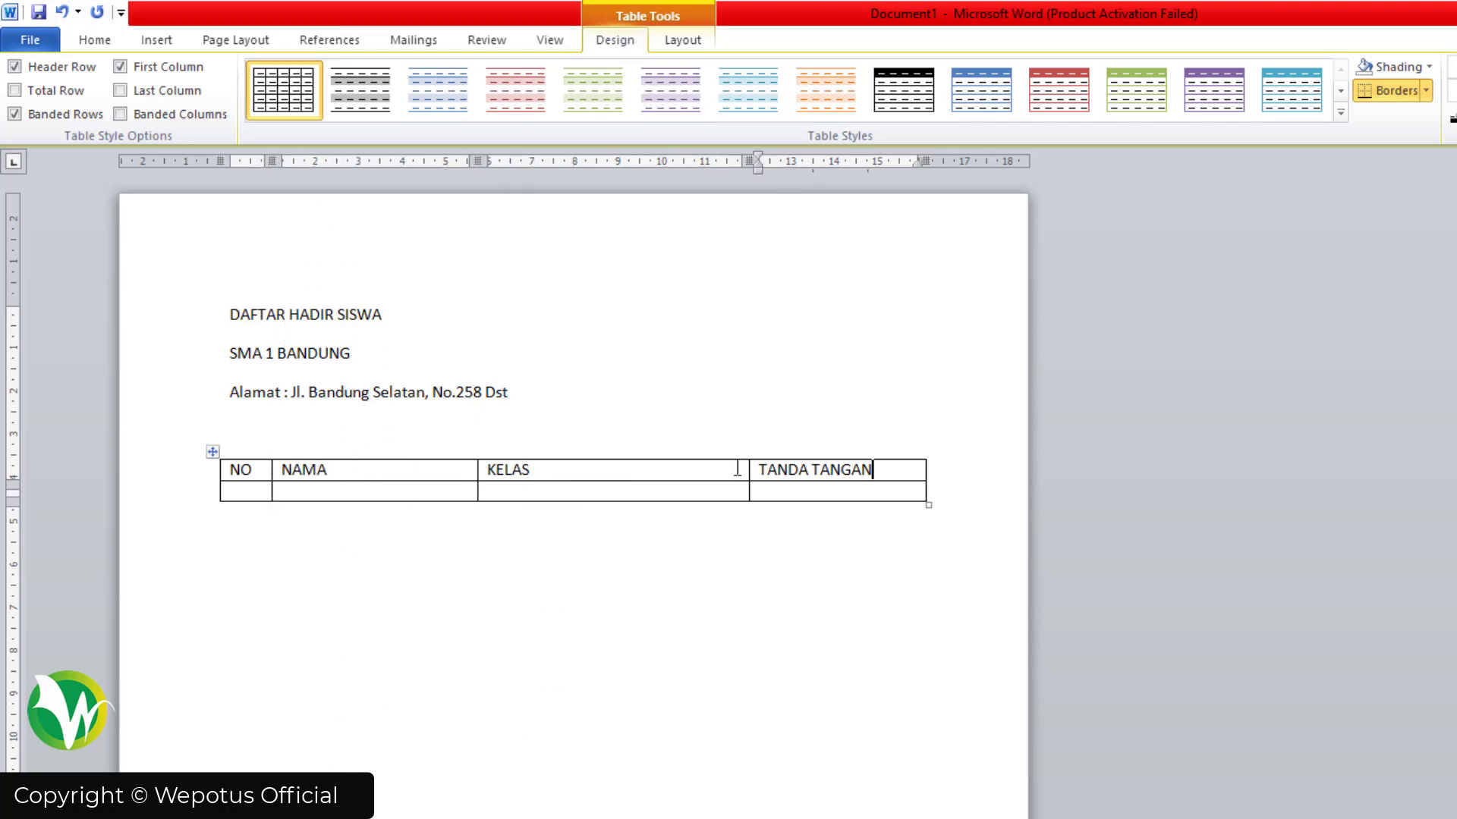
pyautogui.moveTo(749, 468); pyautogui.dragTo(673, 468)
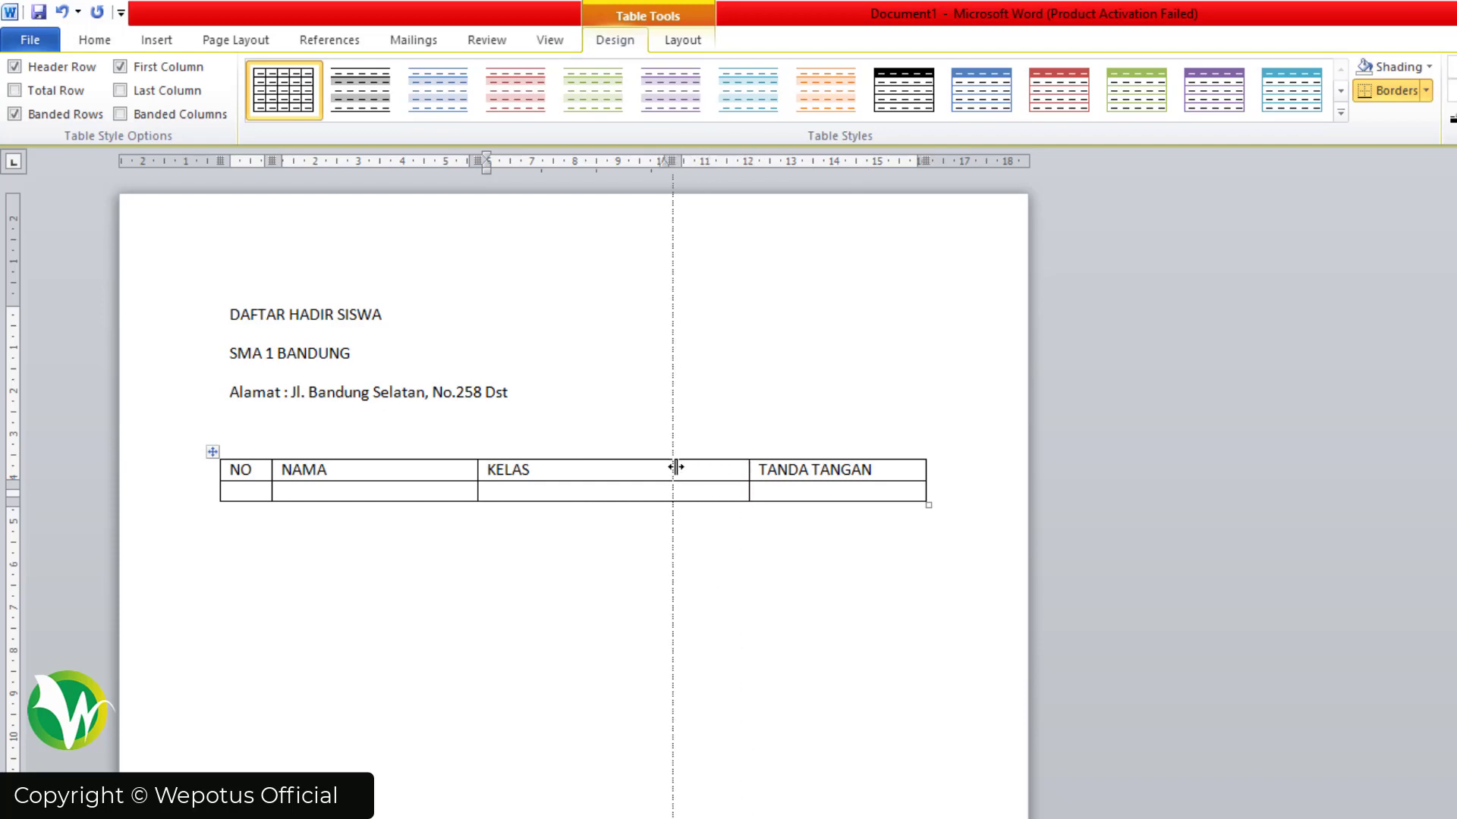
pyautogui.click(859, 494)
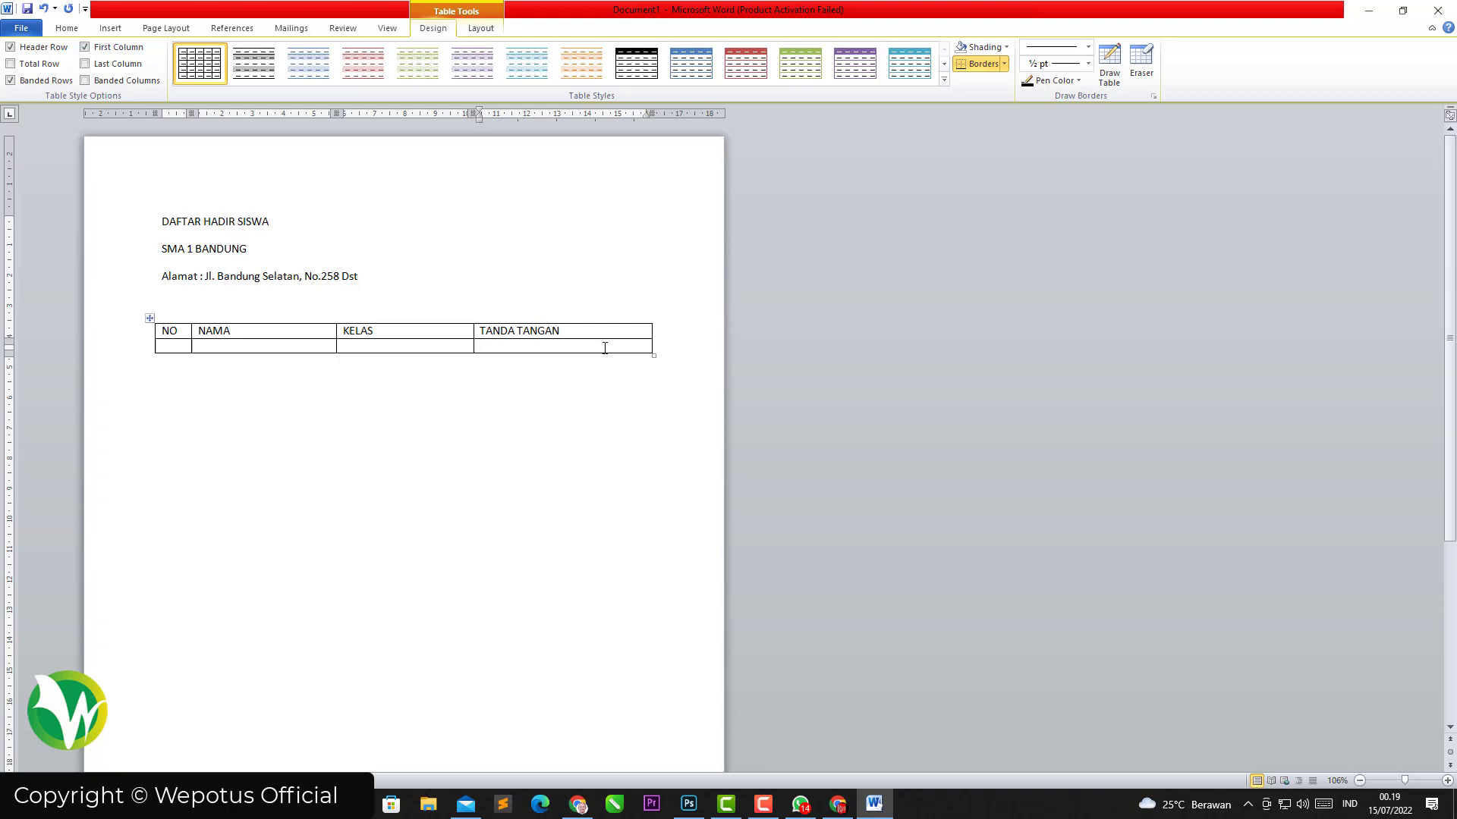
# Step: Add several empty rows to the bottom of the table
pyautogui.press('Tab')
pyautogui.press('Tab')
pyautogui.press('Tab')
pyautogui.press('Tab')
pyautogui.press('Tab')
pyautogui.press('Tab')
pyautogui.press('Tab')
pyautogui.press('Tab')
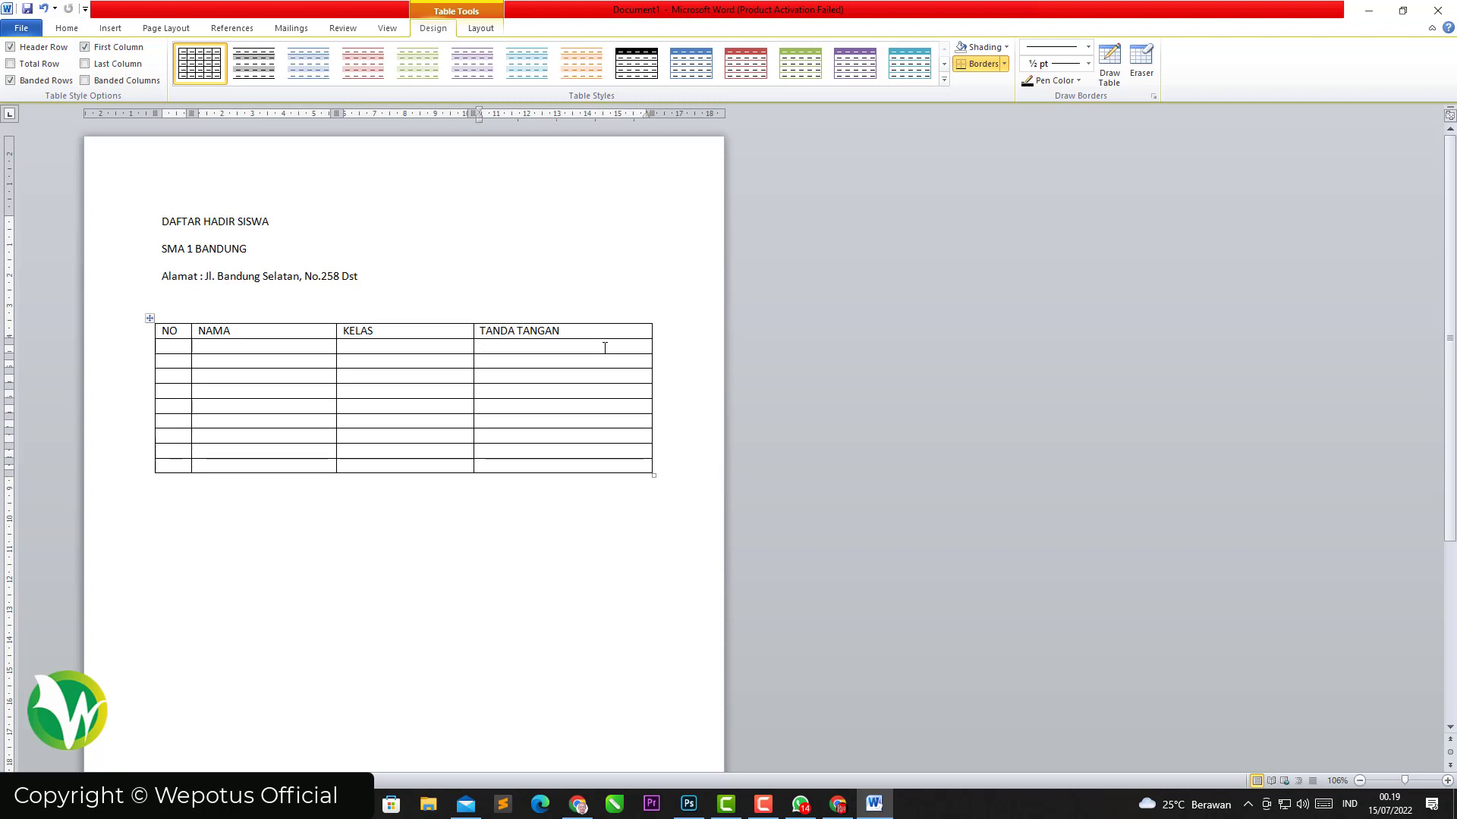
pyautogui.press('Tab')
pyautogui.press('Tab')
pyautogui.press('Tab')
pyautogui.press('Tab')
pyautogui.press('Tab')
pyautogui.press('Tab')
pyautogui.press('Tab')
pyautogui.press('Tab')
pyautogui.press('Tab')
pyautogui.press('Tab')
pyautogui.press('Tab')
pyautogui.press('Tab')
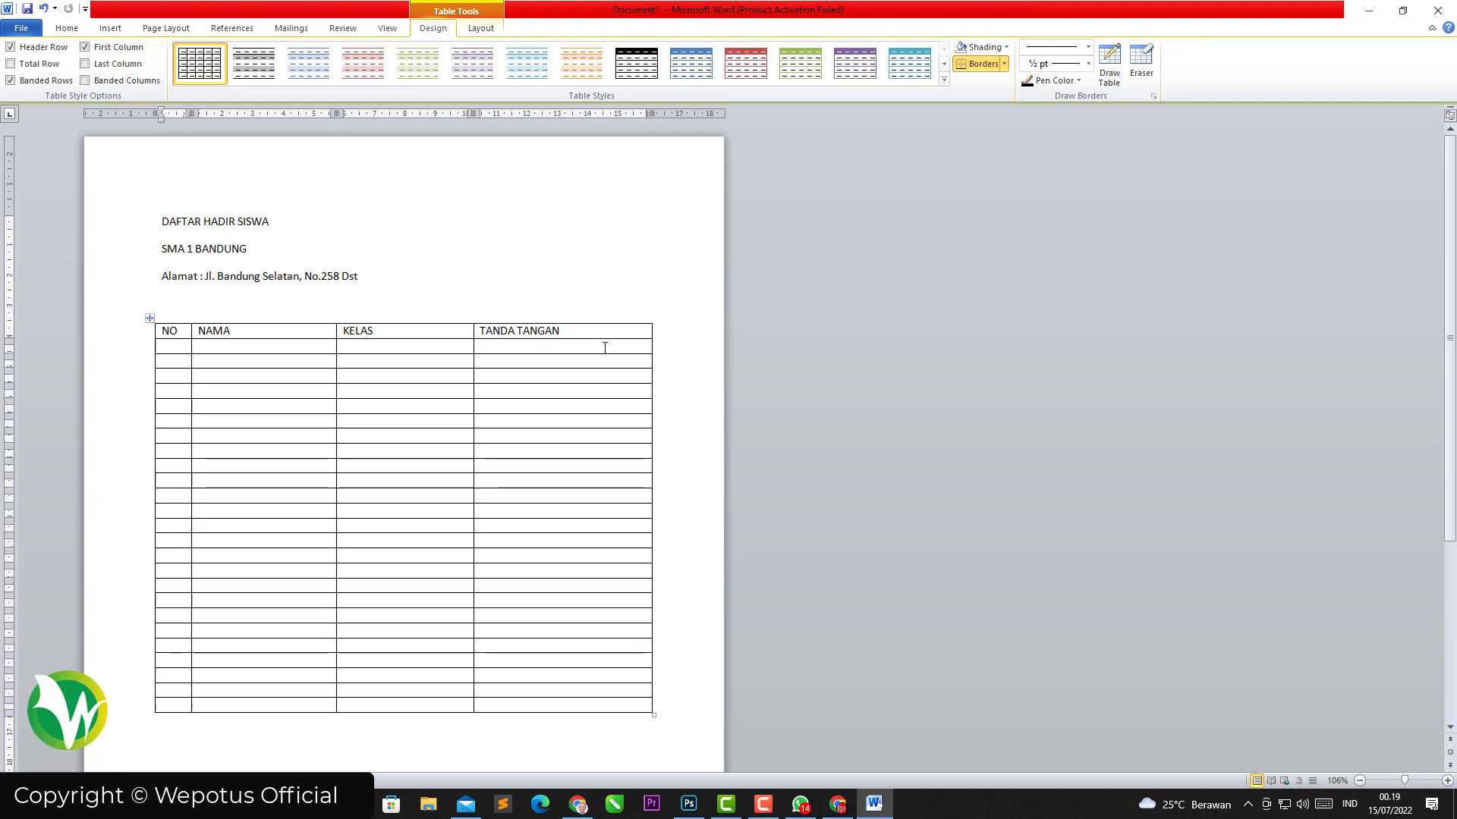
pyautogui.press('Tab')
pyautogui.press('Tab')
pyautogui.press('Tab')
pyautogui.press('Tab')
pyautogui.press('Tab')
pyautogui.press('Tab')
pyautogui.press('Tab')
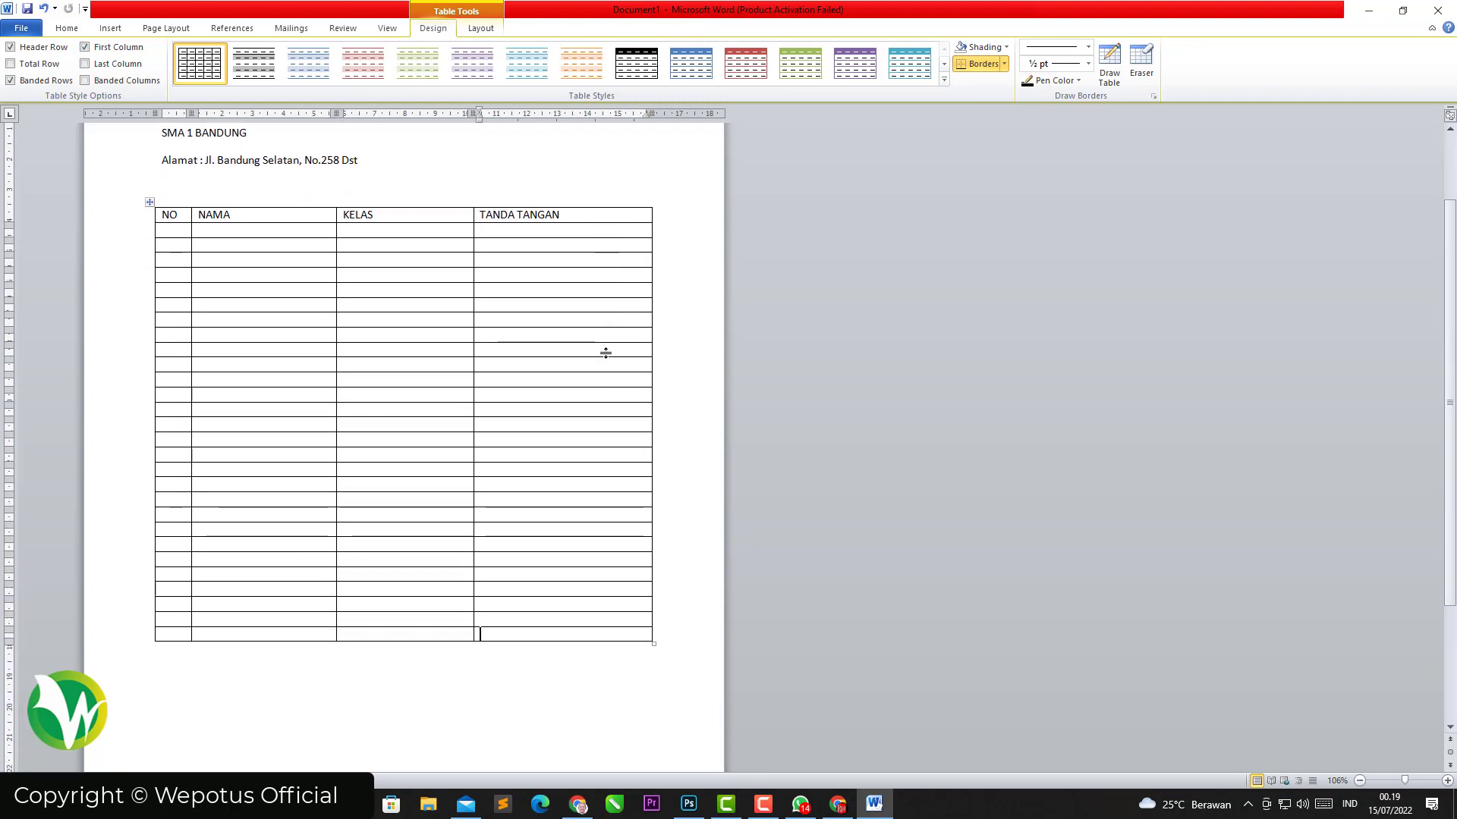
pyautogui.press('Tab')
pyautogui.press('Tab')
pyautogui.press('Tab')
pyautogui.press('Tab')
pyautogui.press('Tab')
pyautogui.press('Tab')
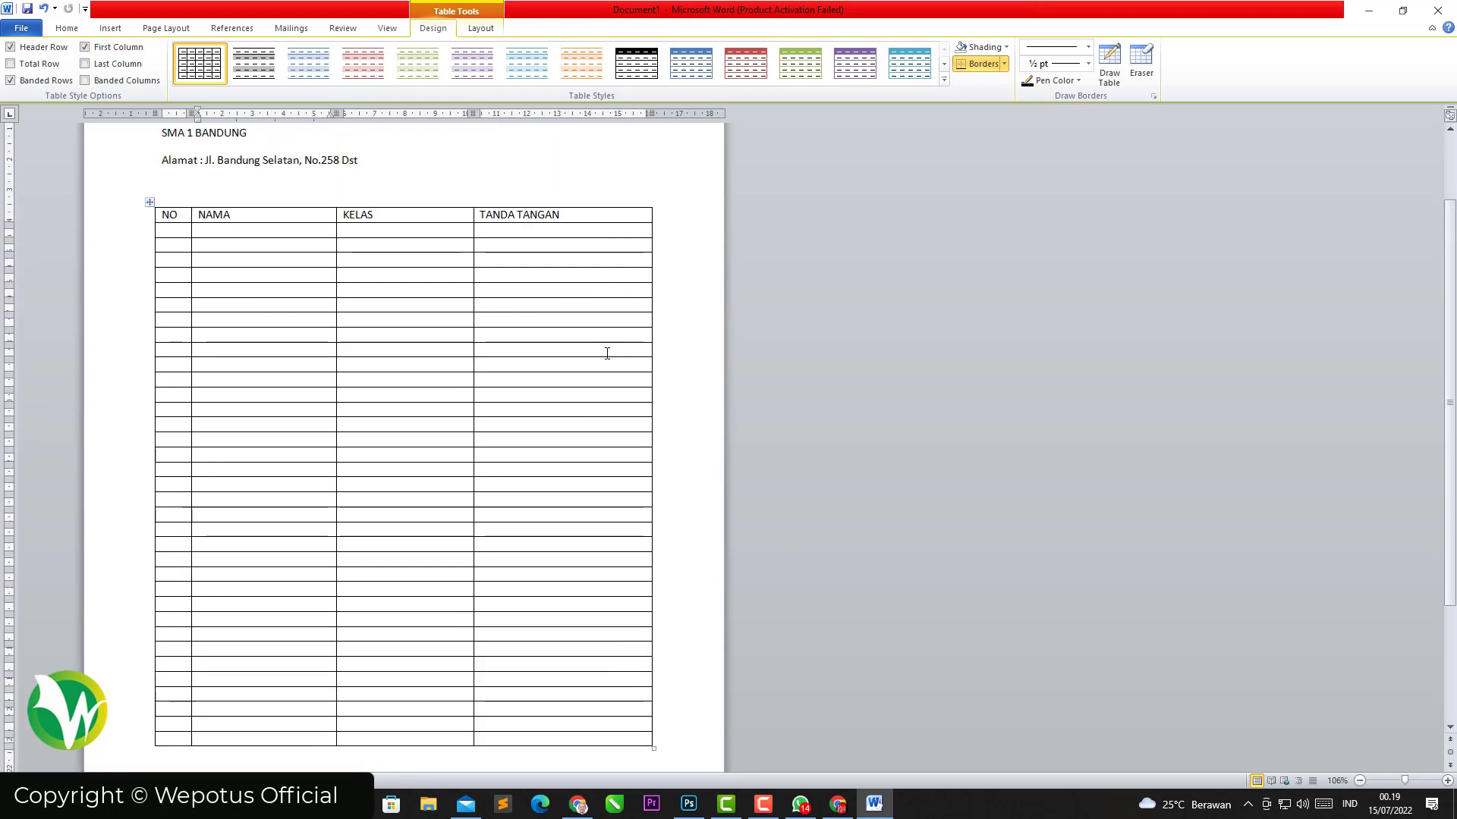
pyautogui.press('Tab')
pyautogui.press('Tab')
pyautogui.scroll(3, 455, 326)
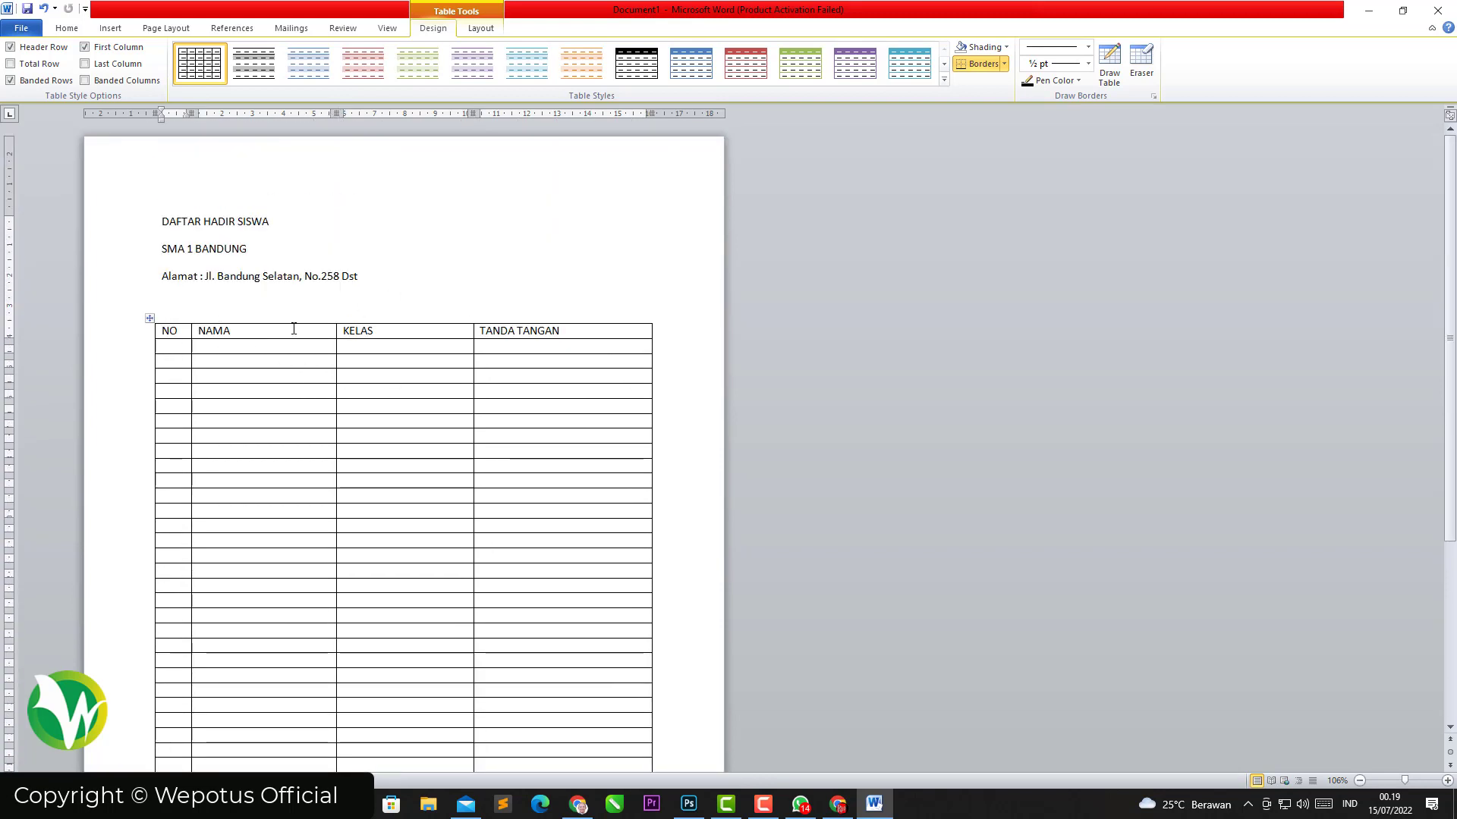
# Step: Number the NO column 1 through 6 in the first six rows
pyautogui.write('1')
pyautogui.press('Down')
pyautogui.write('2')
pyautogui.press('Down')
pyautogui.write('3')
pyautogui.press('Down')
pyautogui.write('4')
pyautogui.press('Down')
pyautogui.write('5')
pyautogui.press('Down')
pyautogui.write('6')
pyautogui.click(233, 347)
# Step: Enter the six student names in the NAMA column
pyautogui.write('DA')
pyautogui.press('BackSpace')
pyautogui.press('Down')
pyautogui.press('Down')
pyautogui.write('Fi')
pyautogui.press('Down')
pyautogui.write('D')
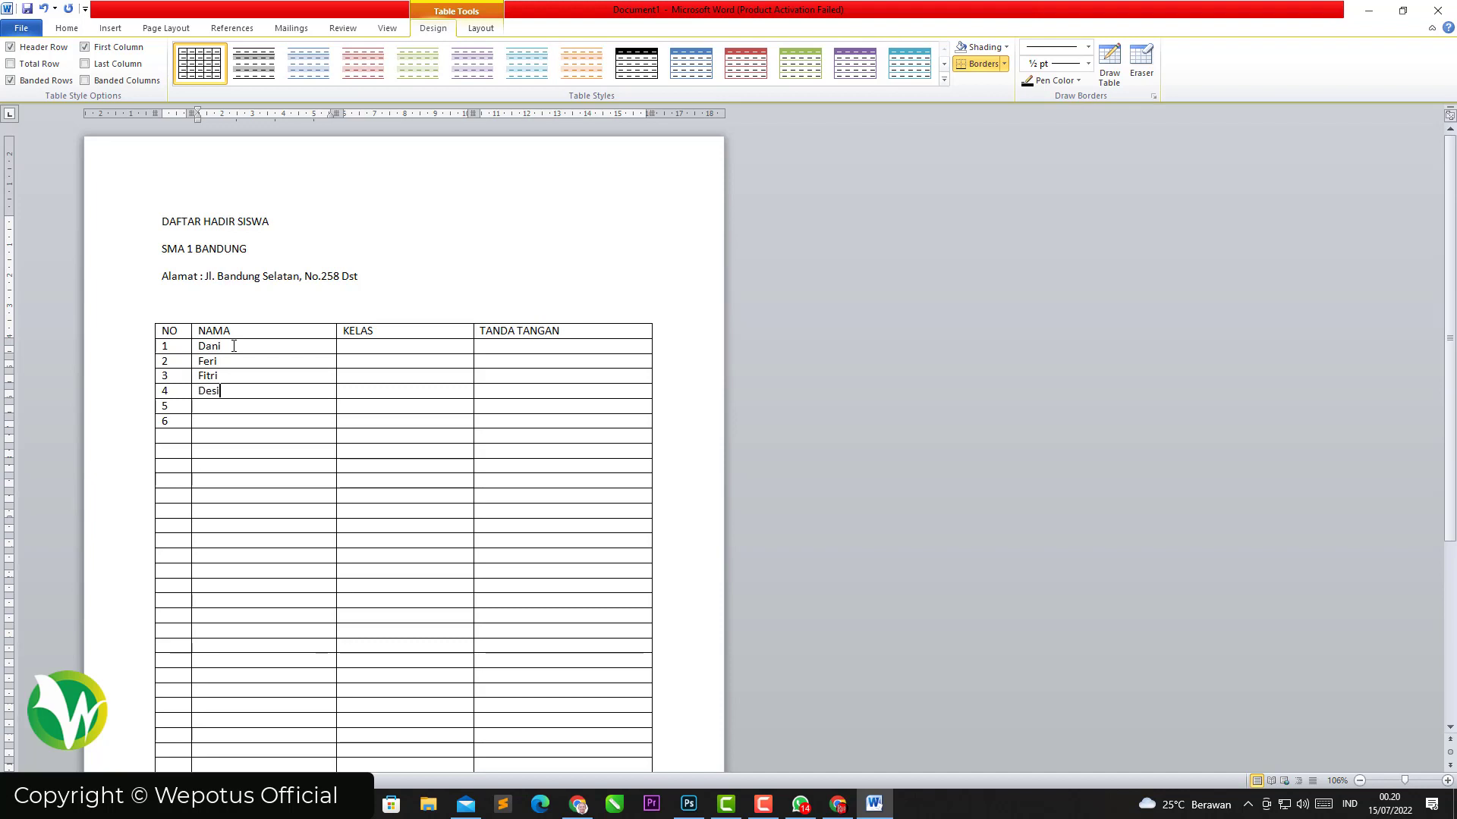
pyautogui.press('Down')
pyautogui.write('Fitri')
pyautogui.press('BackSpace')
pyautogui.press('BackSpace')
pyautogui.press('BackSpace')
pyautogui.press('BackSpace')
pyautogui.press('BackSpace')
pyautogui.write('T')
pyautogui.write('oni')
pyautogui.press('Down')
pyautogui.write('Susi')
# Step: Fill the KELAS column with class values VII or VIII for each student
pyautogui.press('Tab')
pyautogui.press('Up')
pyautogui.press('Up')
pyautogui.press('Up')
pyautogui.press('Up')
pyautogui.press('Up')
pyautogui.write('V')
pyautogui.write('V')
pyautogui.press('Down')
pyautogui.write('VII')
pyautogui.press('Down')
pyautogui.write('VII')
pyautogui.press('Down')
pyautogui.write('VI')
pyautogui.press('Down')
pyautogui.write('V')
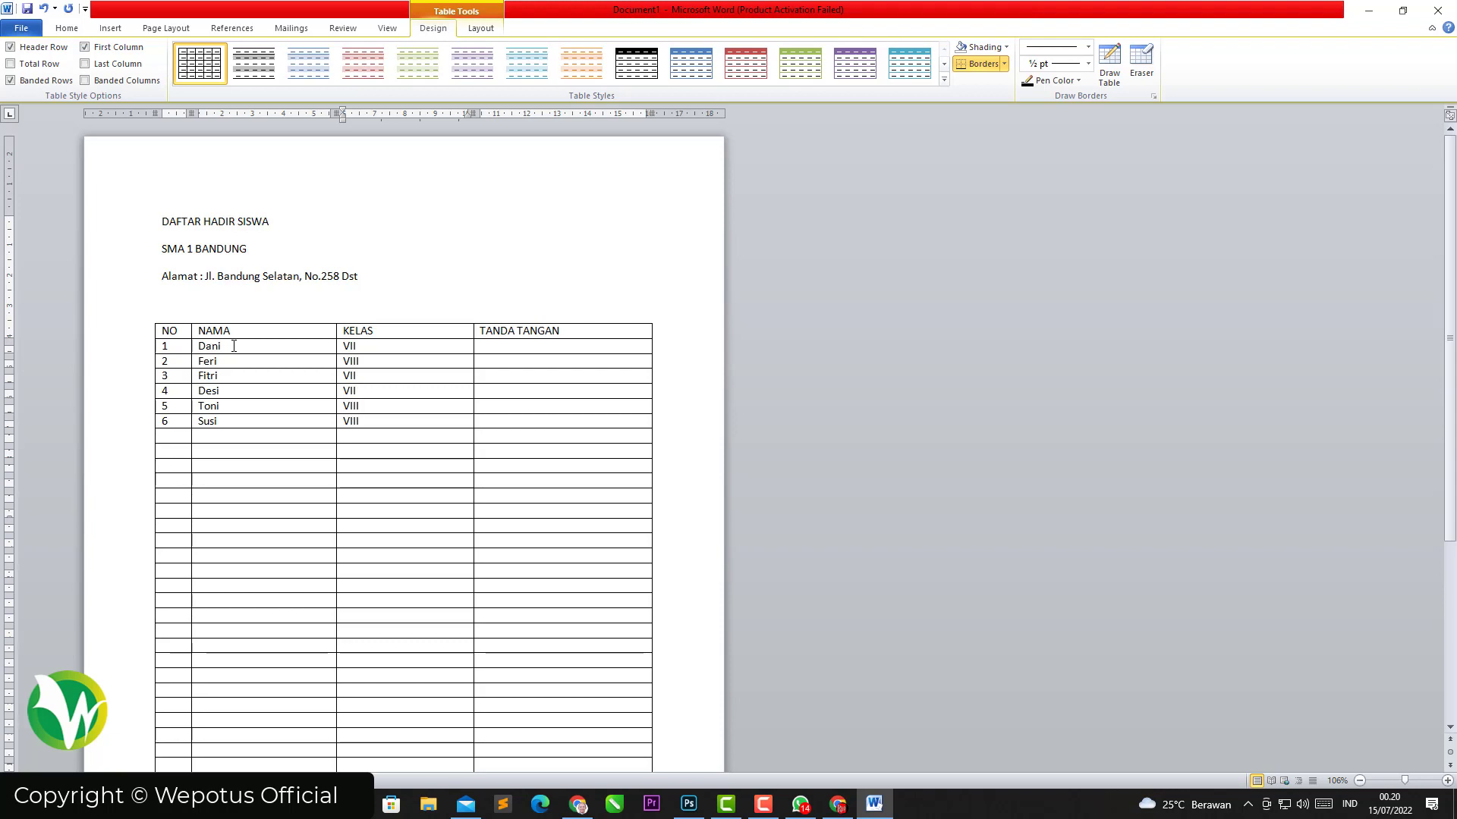
# Step: Number the TANDA TANGAN cells 1 through 6
pyautogui.click(524, 345)
pyautogui.write('1')
pyautogui.press('Down')
pyautogui.write('2')
pyautogui.press('Down')
pyautogui.write('3')
pyautogui.press('Down')
pyautogui.write('4')
pyautogui.press('Down')
pyautogui.write('5')
pyautogui.press('Down')
pyautogui.write('6')
# Step: Center-align the numbers 2, 4 and 6 in the TANDA TANGAN column
pyautogui.doubleClick(482, 362)
pyautogui.click(65, 29)
pyautogui.click(349, 75)
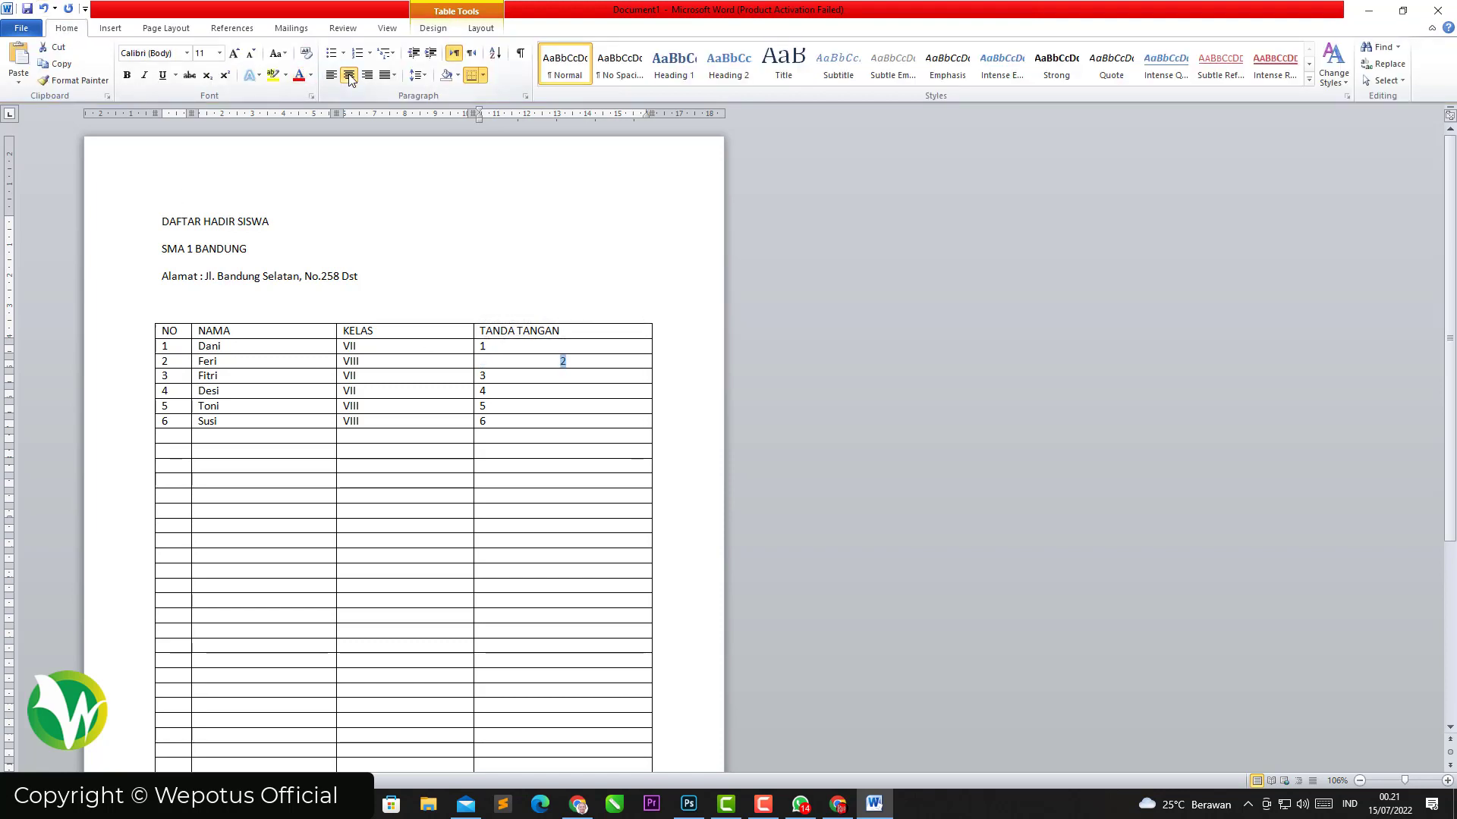
pyautogui.click(562, 361)
pyautogui.click(489, 393)
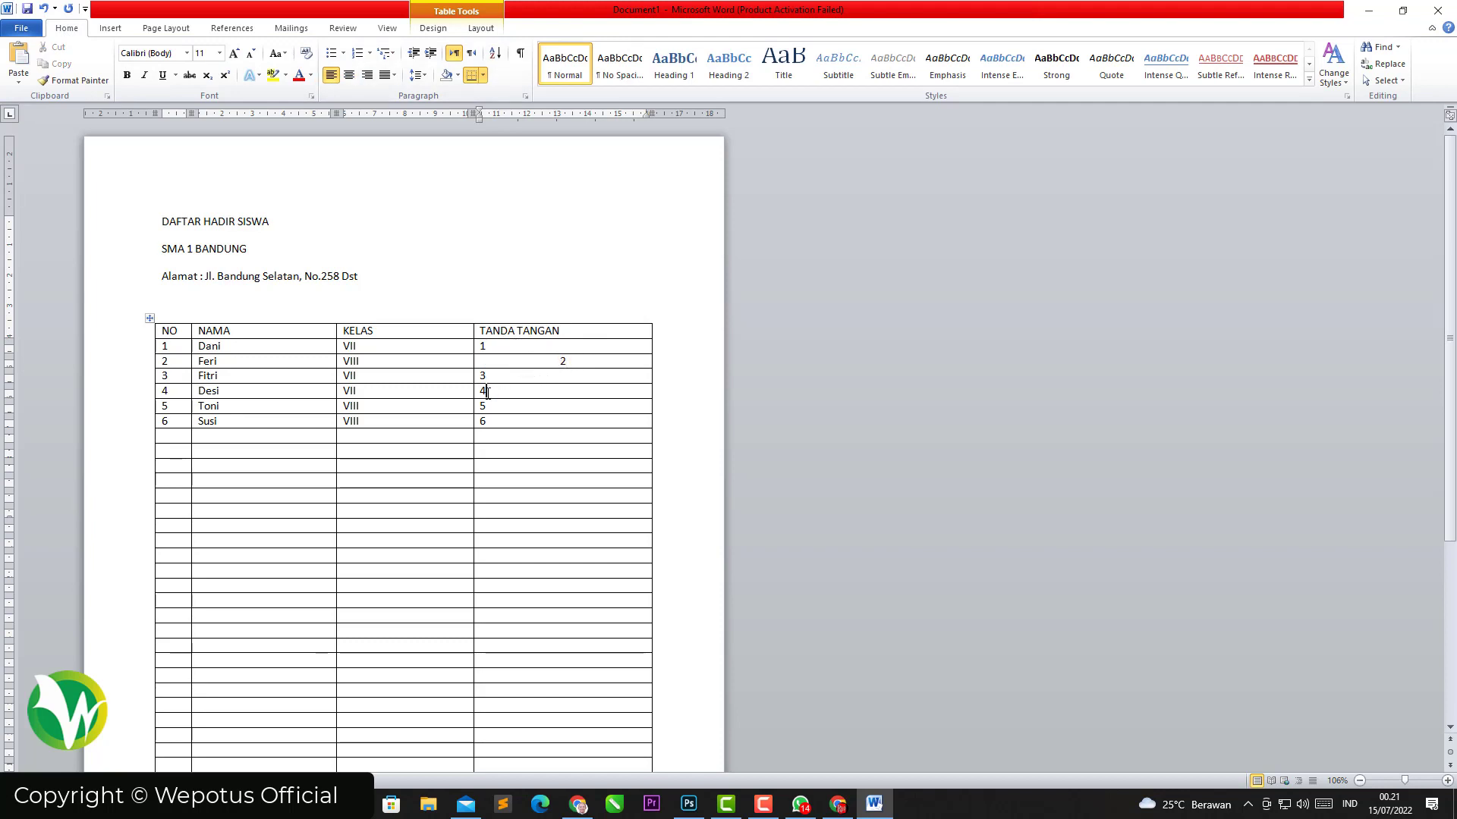
pyautogui.click(352, 79)
pyautogui.click(502, 422)
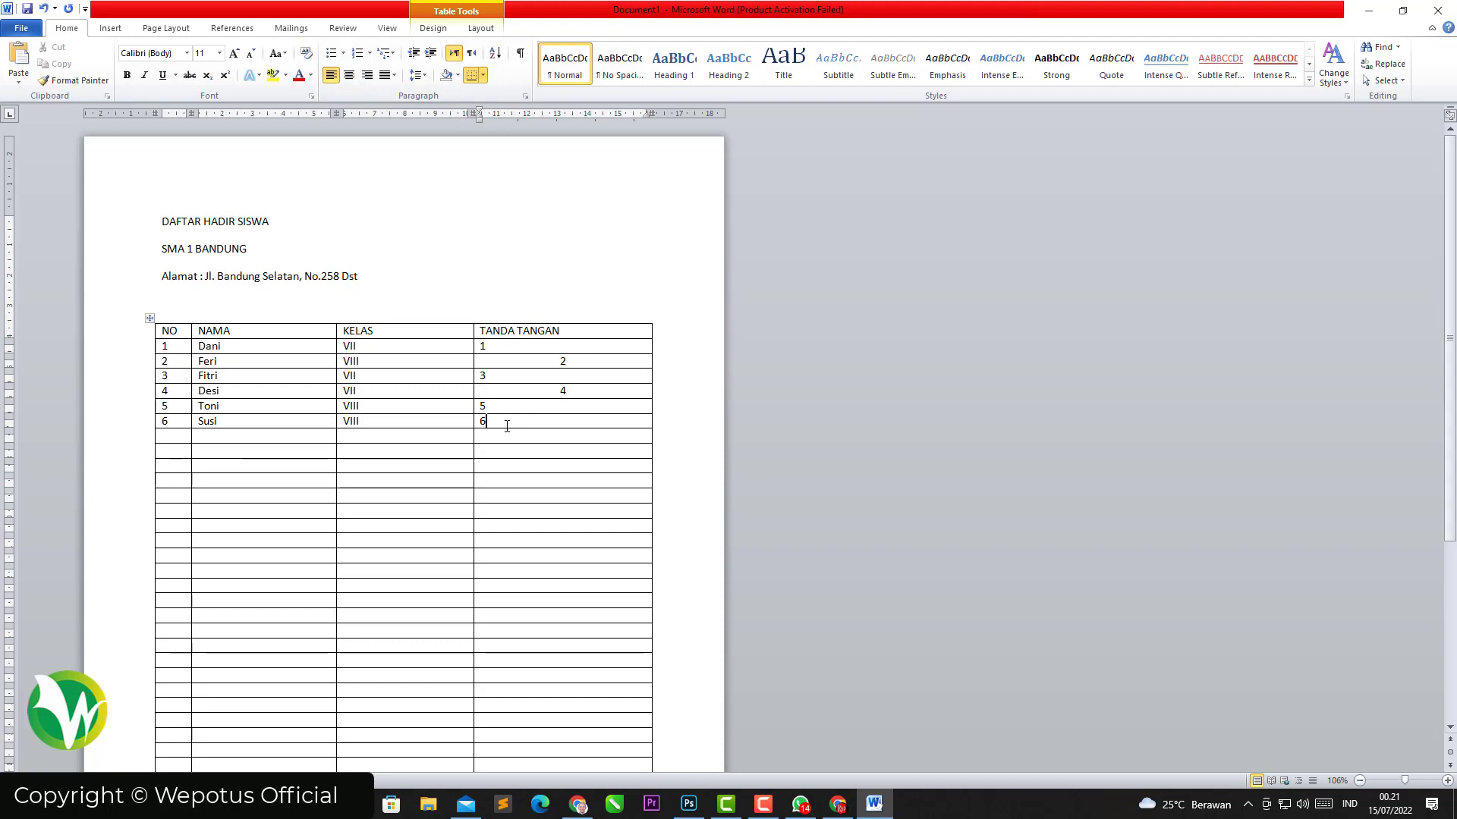
pyautogui.click(350, 75)
# Step: Remove the inside-horizontal and bottom borders from the six TANDA TANGAN cells
pyautogui.moveTo(506, 351); pyautogui.dragTo(544, 420)
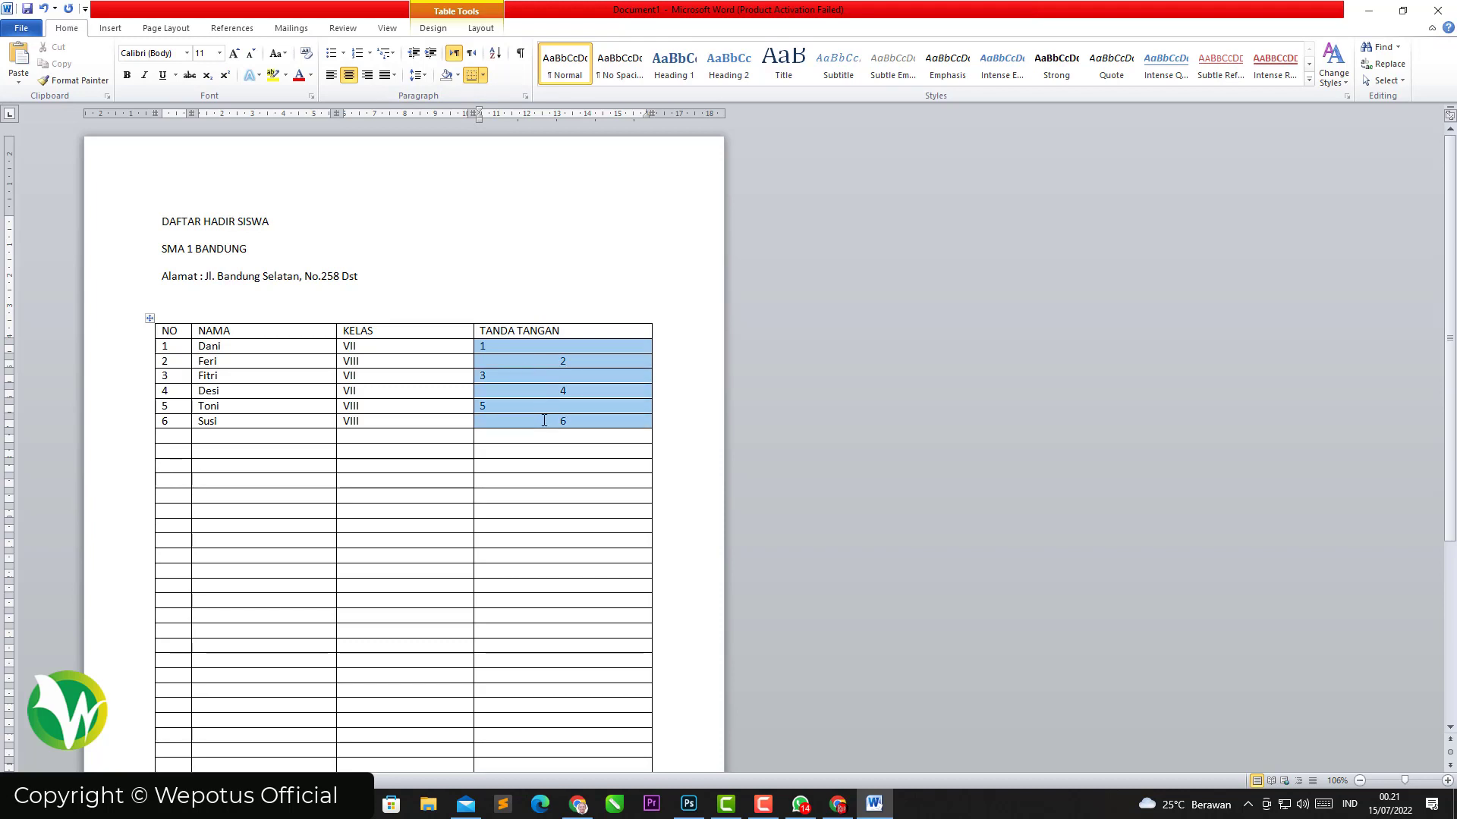
pyautogui.rightClick(512, 344)
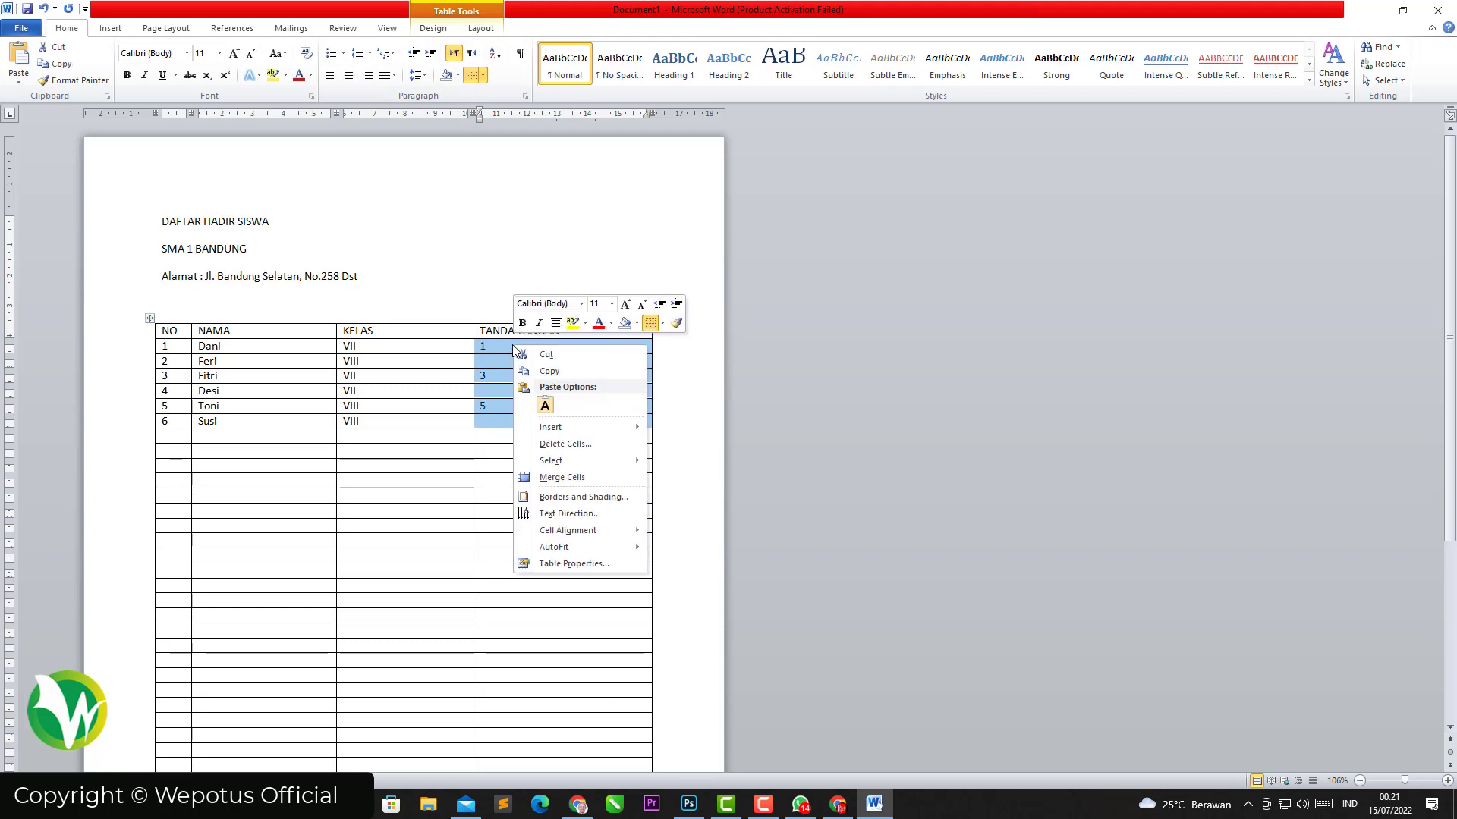
pyautogui.click(576, 565)
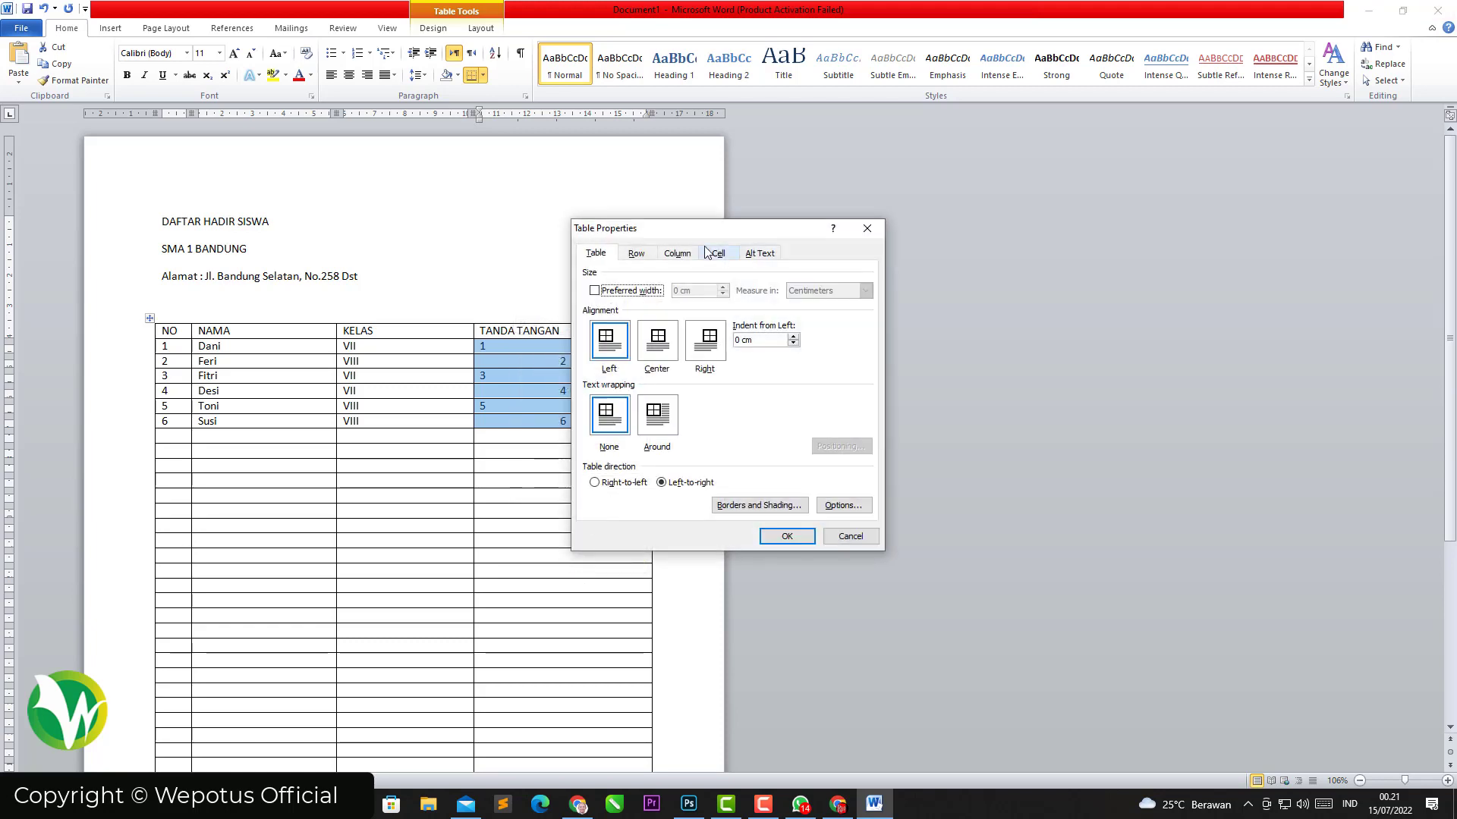
pyautogui.moveTo(703, 231); pyautogui.dragTo(924, 233)
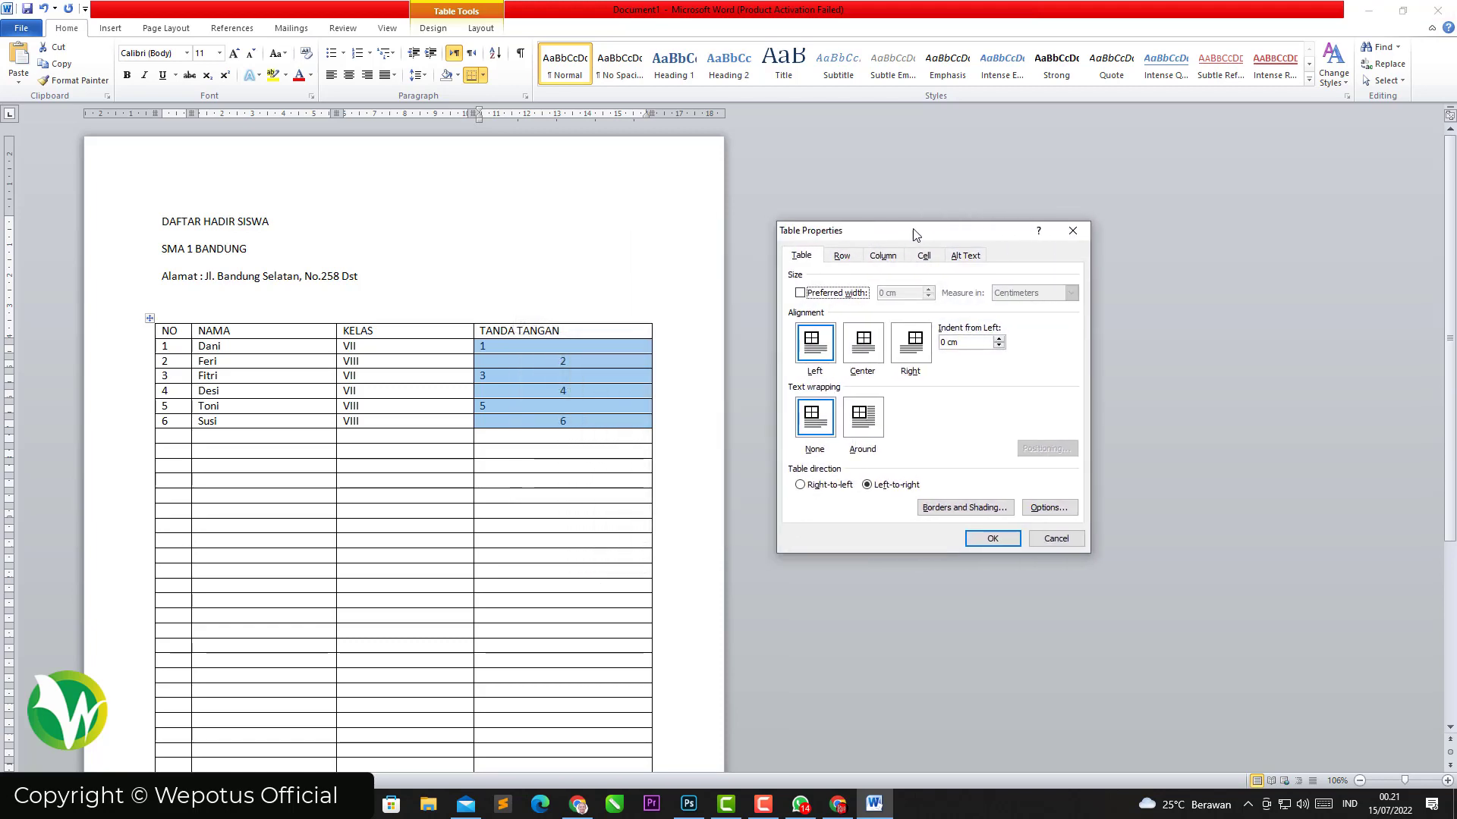
pyautogui.click(977, 507)
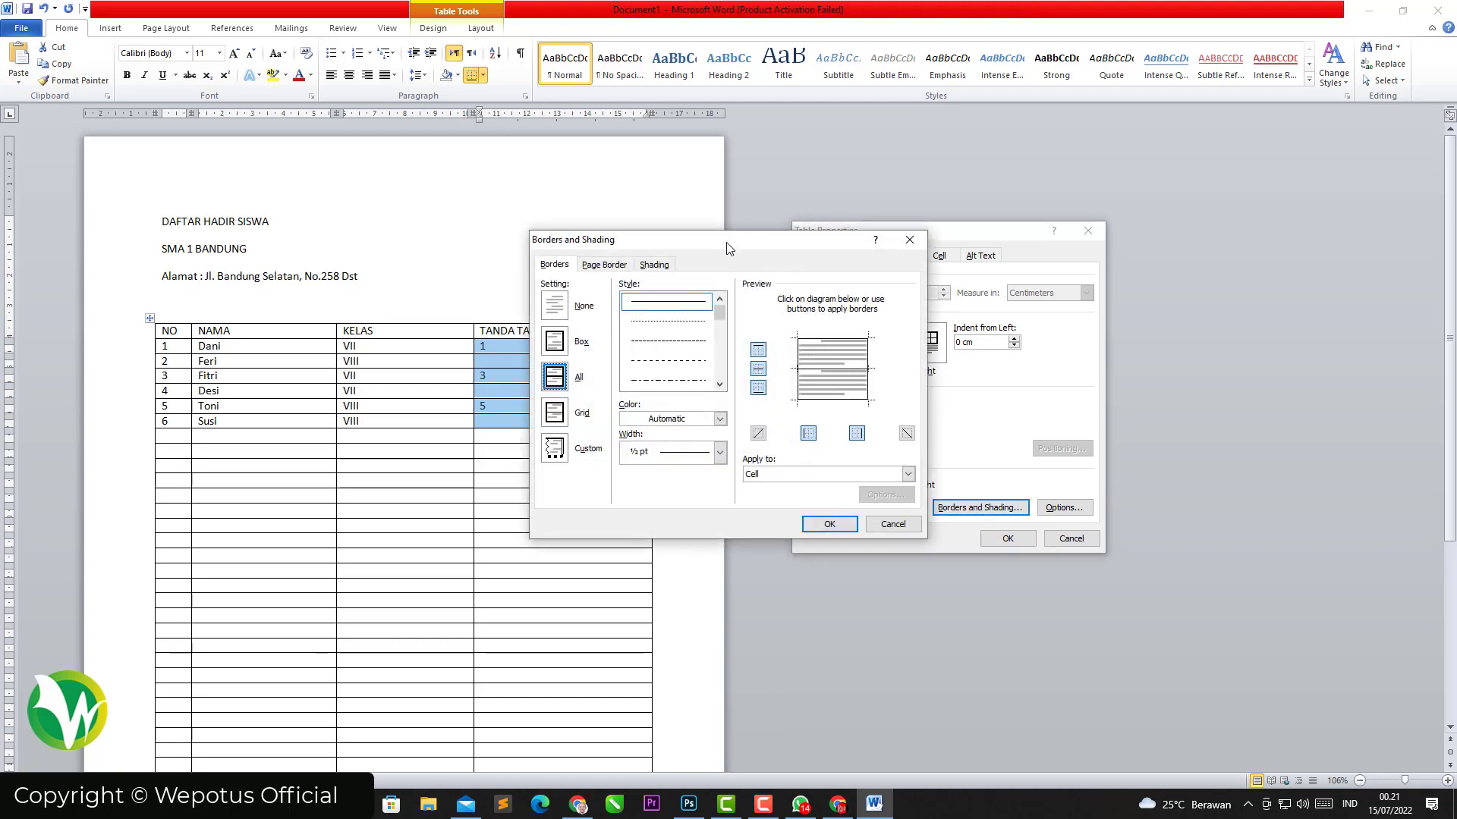
pyautogui.moveTo(730, 246); pyautogui.dragTo(907, 212)
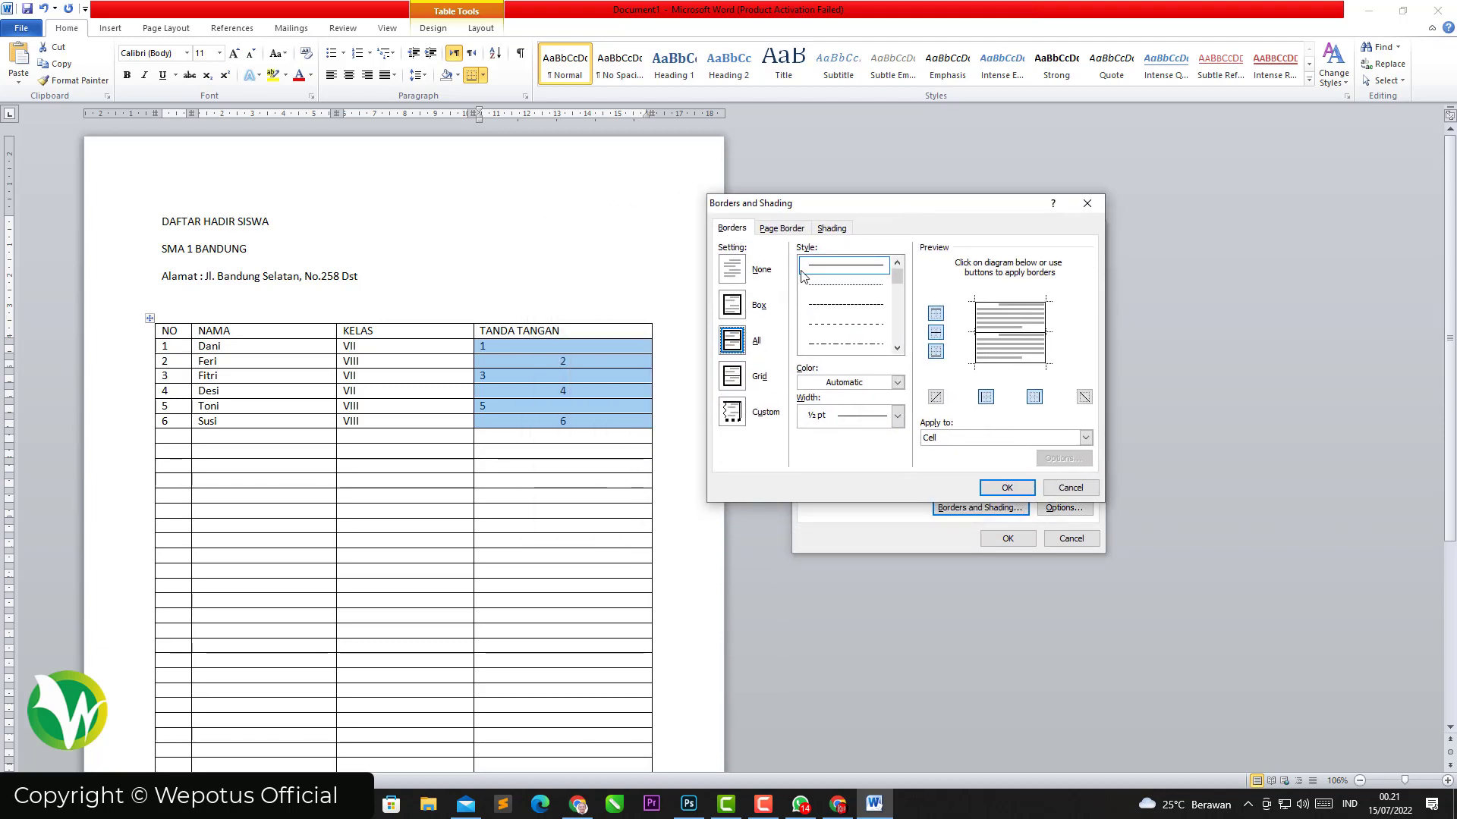
pyautogui.click(1008, 333)
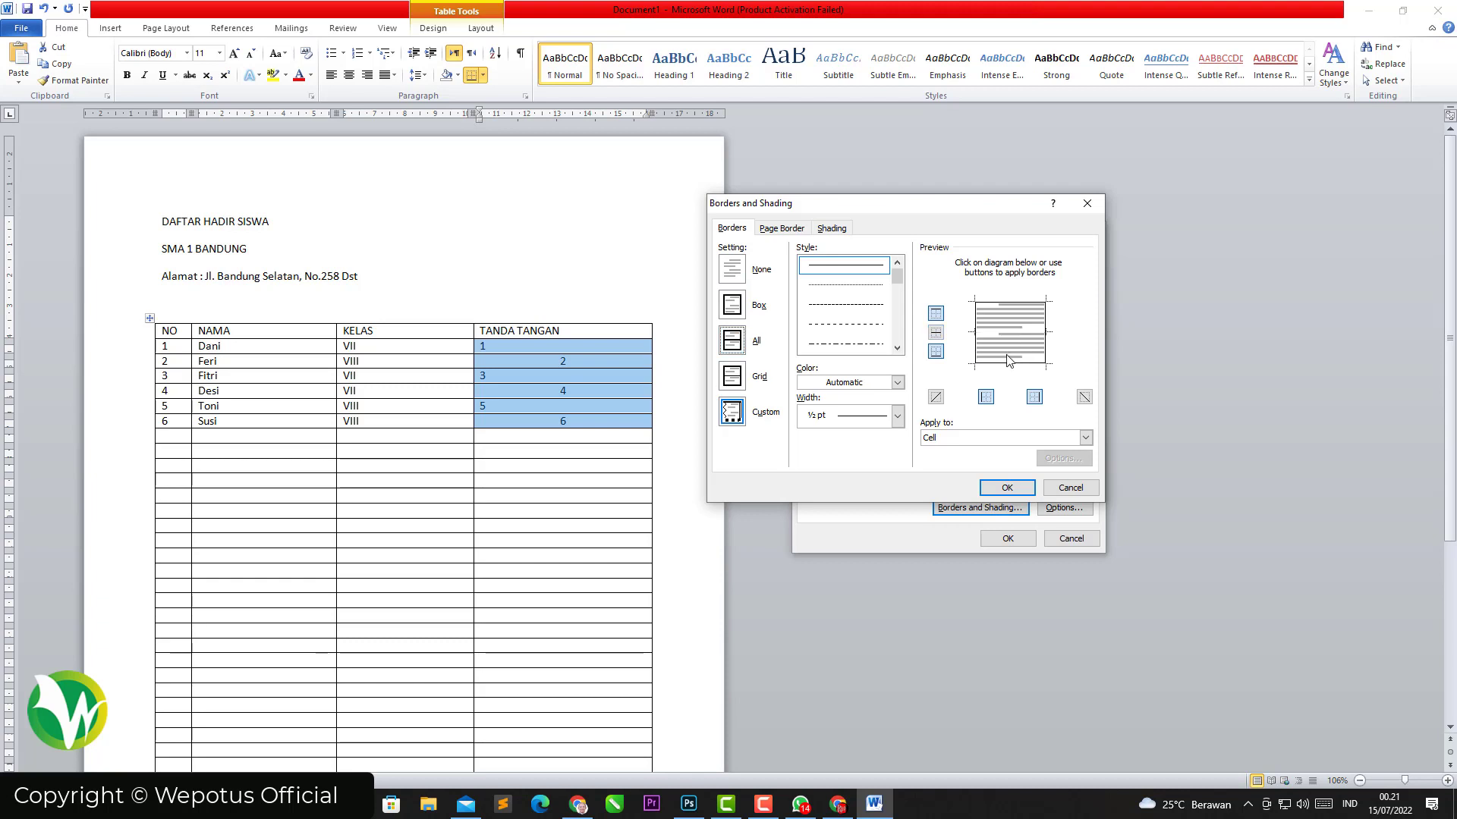
pyautogui.click(1003, 364)
pyautogui.click(1007, 489)
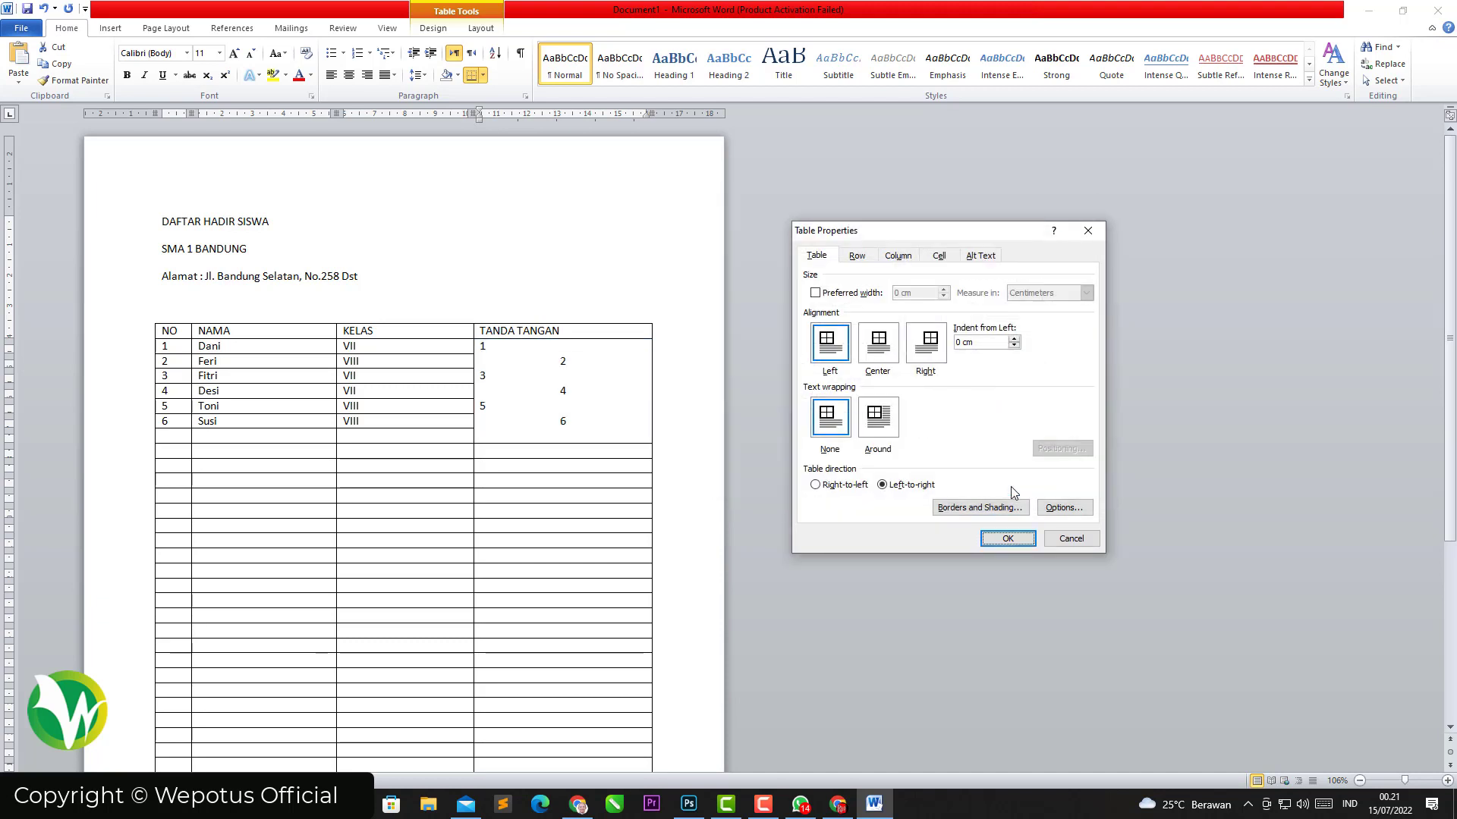
pyautogui.click(1013, 540)
pyautogui.click(557, 503)
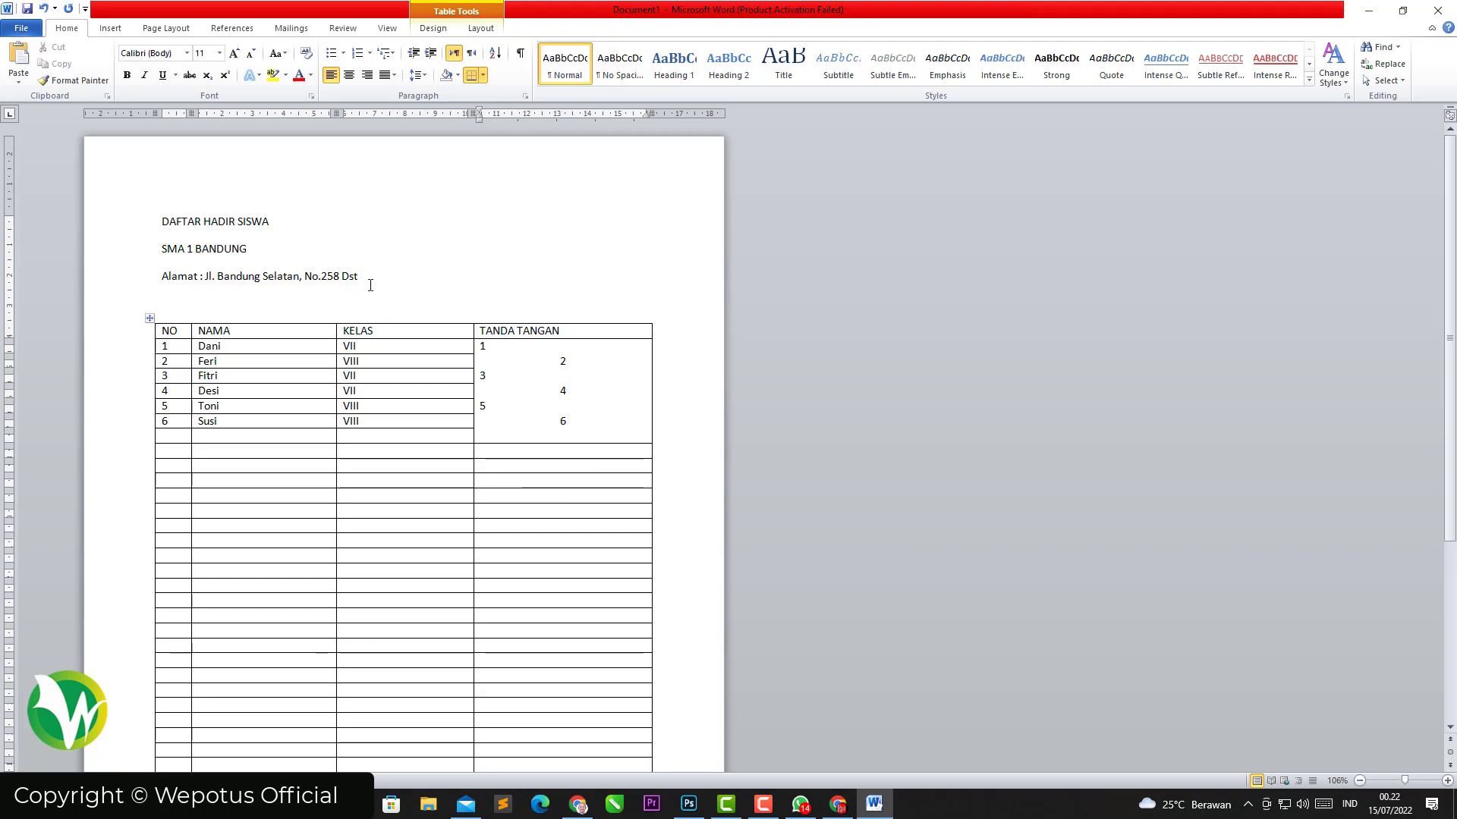
# Step: Center the title, school name and address lines
pyautogui.moveTo(365, 278); pyautogui.dragTo(164, 234)
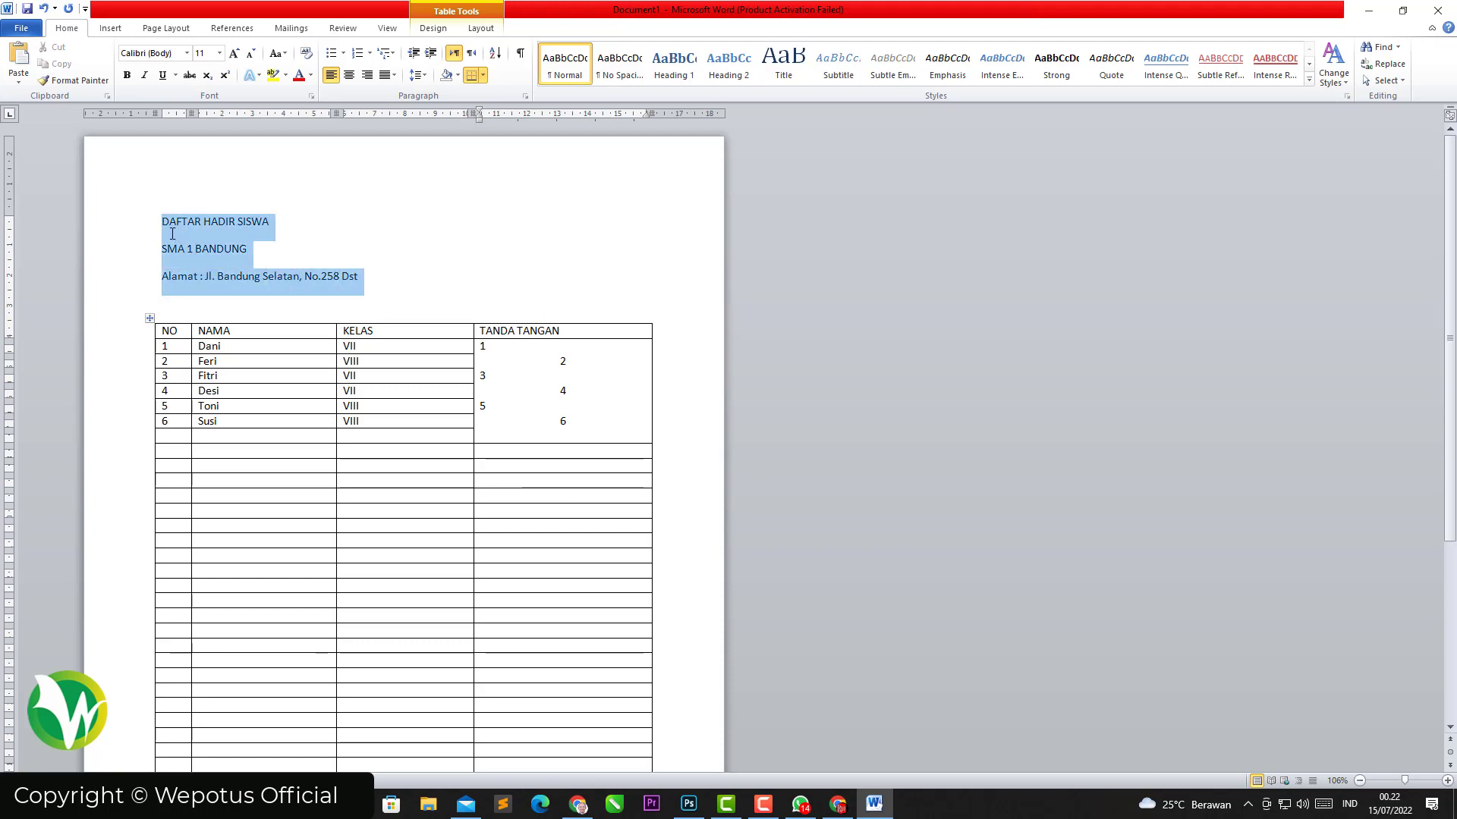
pyautogui.click(349, 75)
pyautogui.click(444, 249)
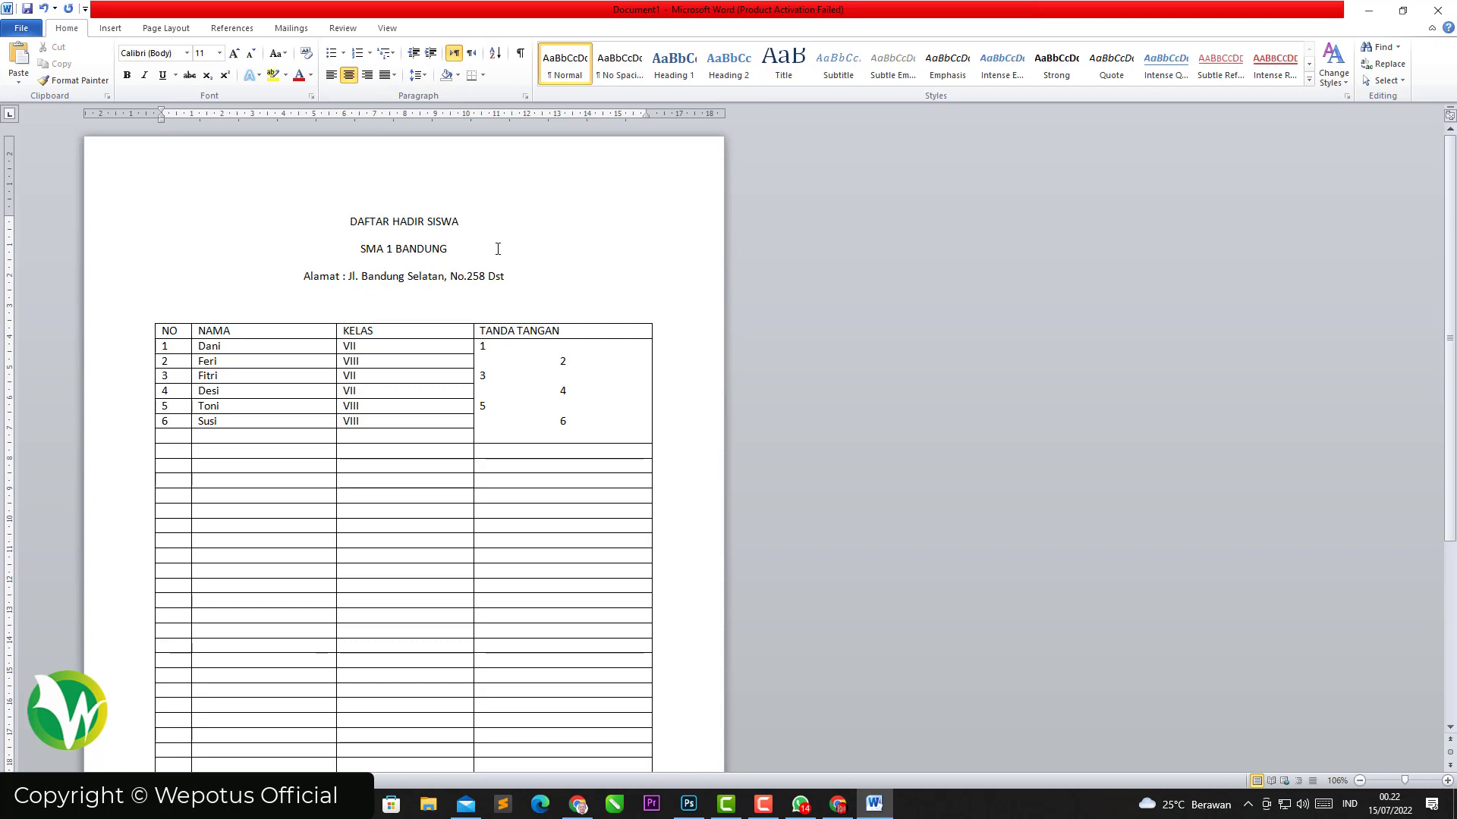
# Step: Make DAFTAR HADIR SISWA and SMA 1 BANDUNG bold
pyautogui.moveTo(444, 249); pyautogui.dragTo(303, 205)
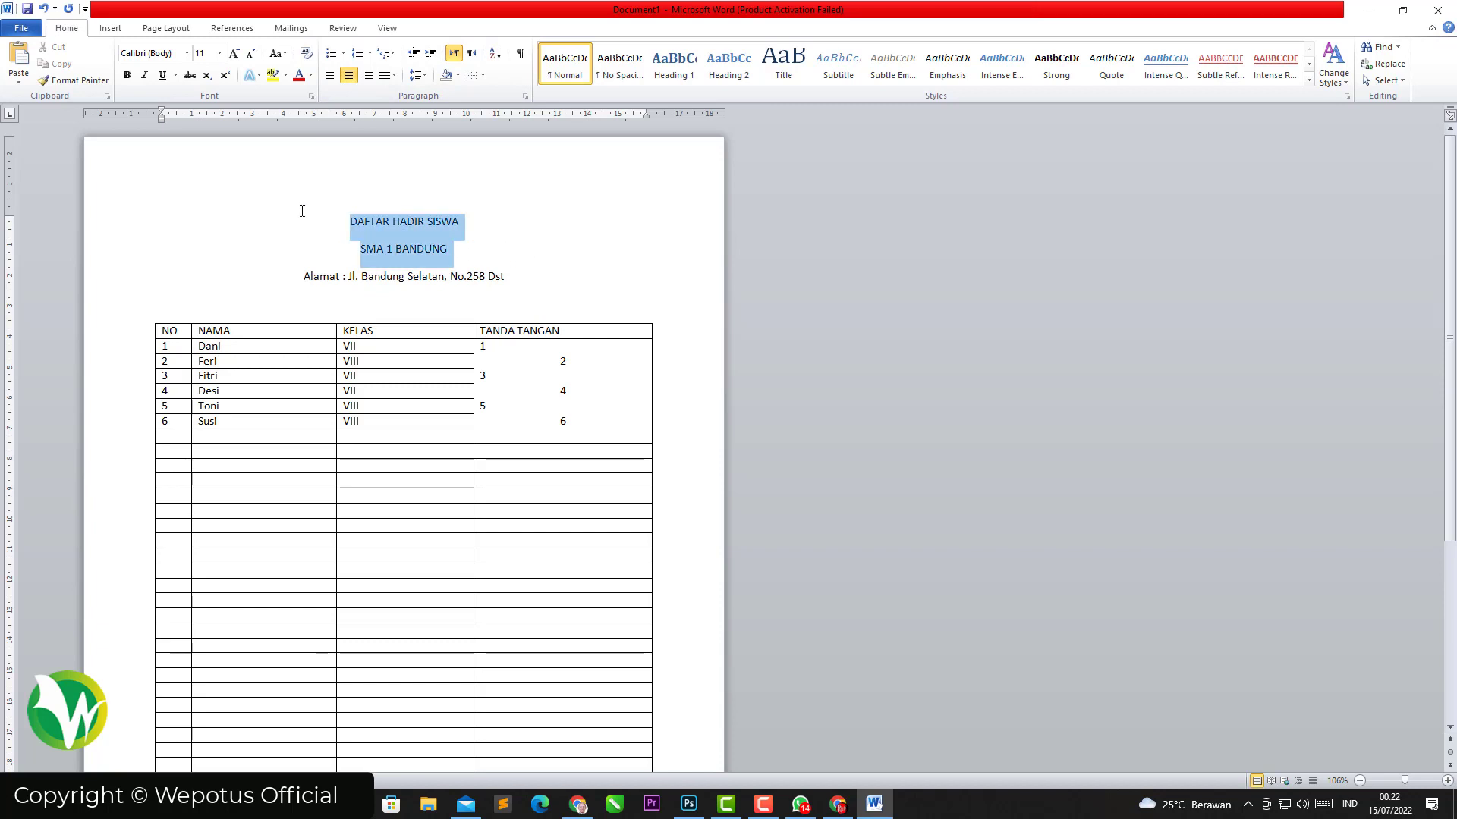
pyautogui.click(127, 76)
pyautogui.click(531, 278)
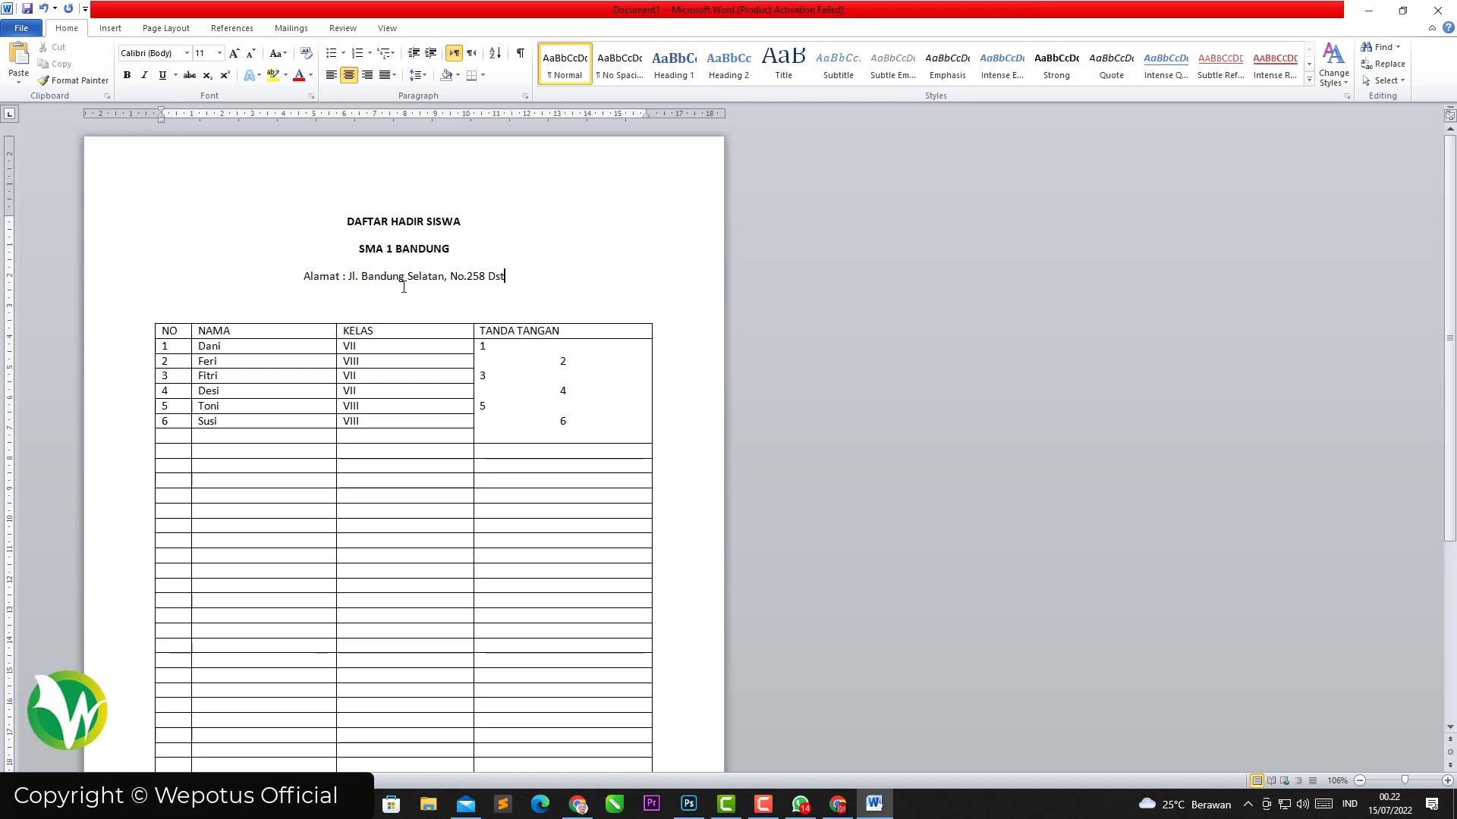
# Step: Browse the address line's shortcut menu and the Insert > Page Number choices, then close both without changes
pyautogui.rightClick(515, 277)
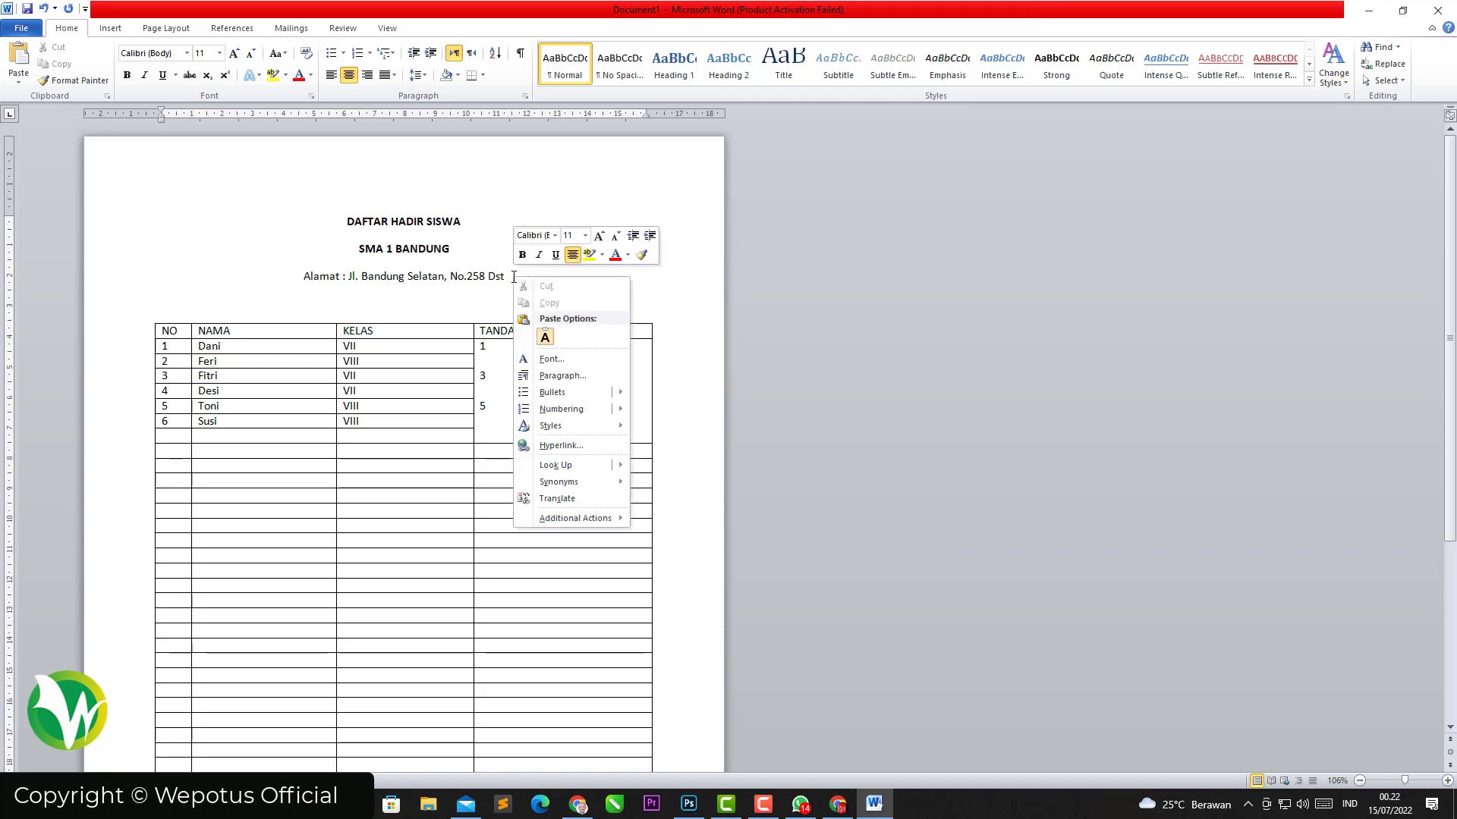
pyautogui.moveTo(565, 392)
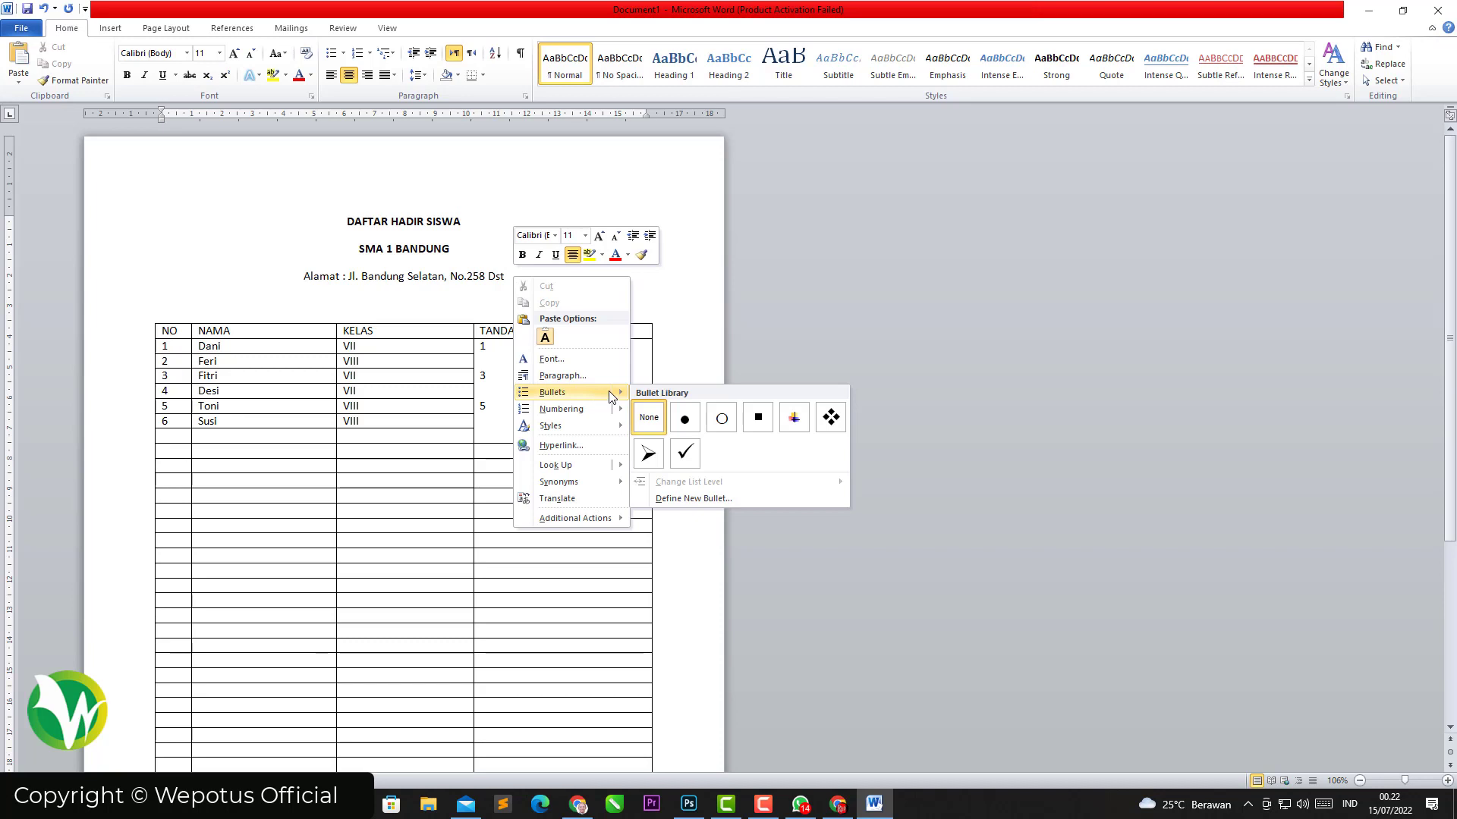
pyautogui.click(510, 277)
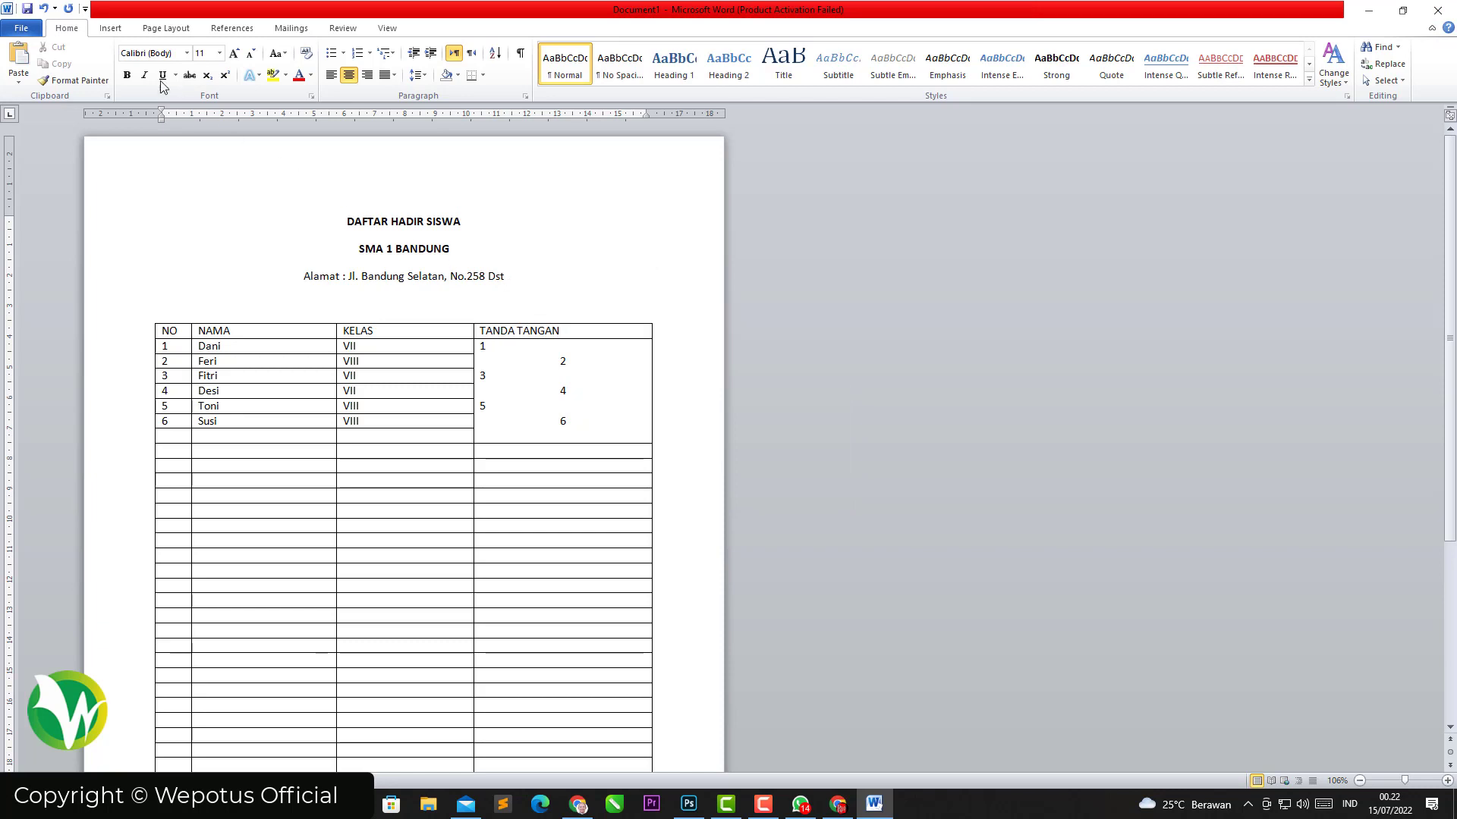
pyautogui.click(110, 31)
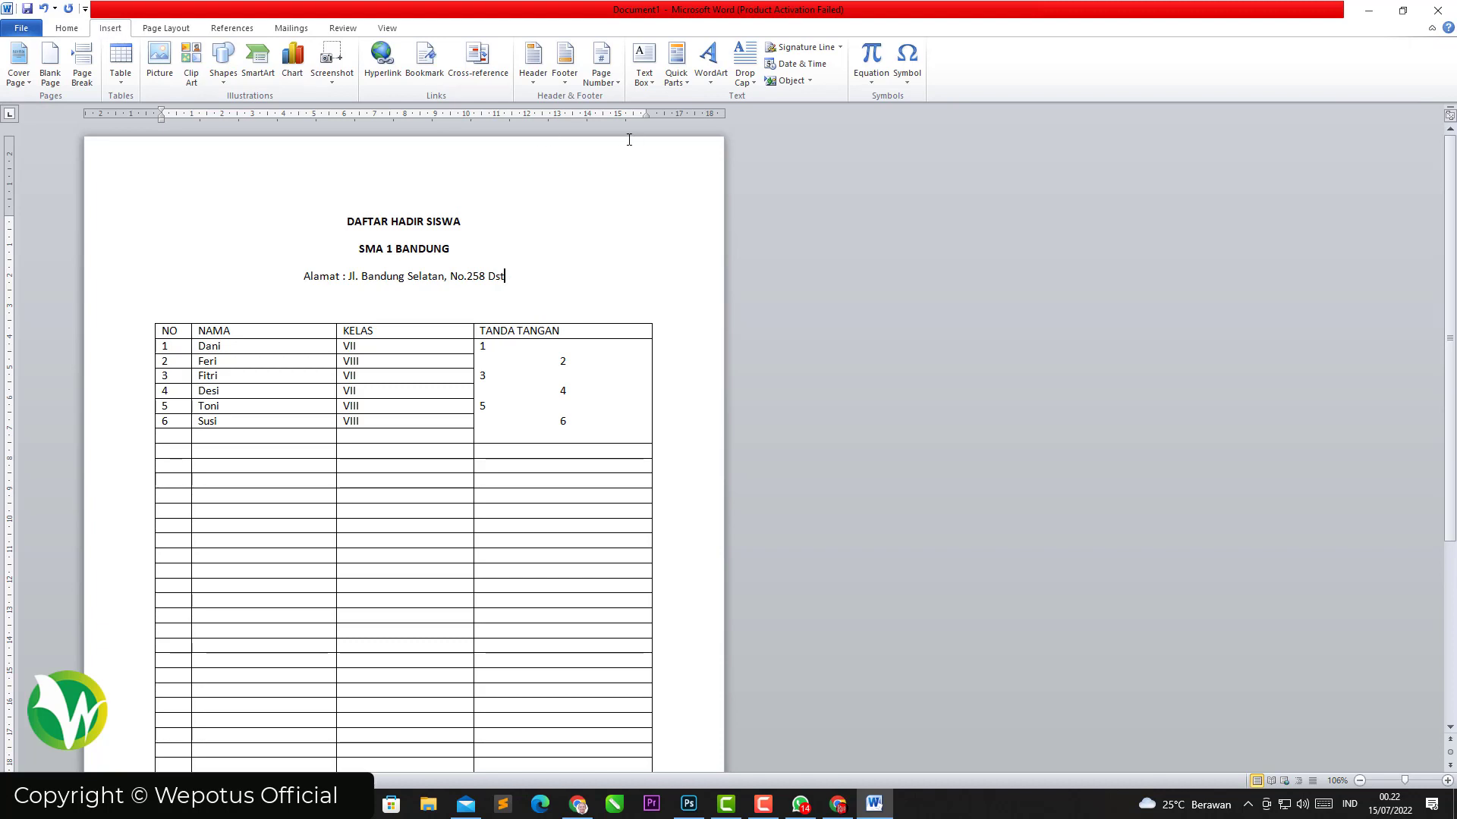
pyautogui.click(615, 87)
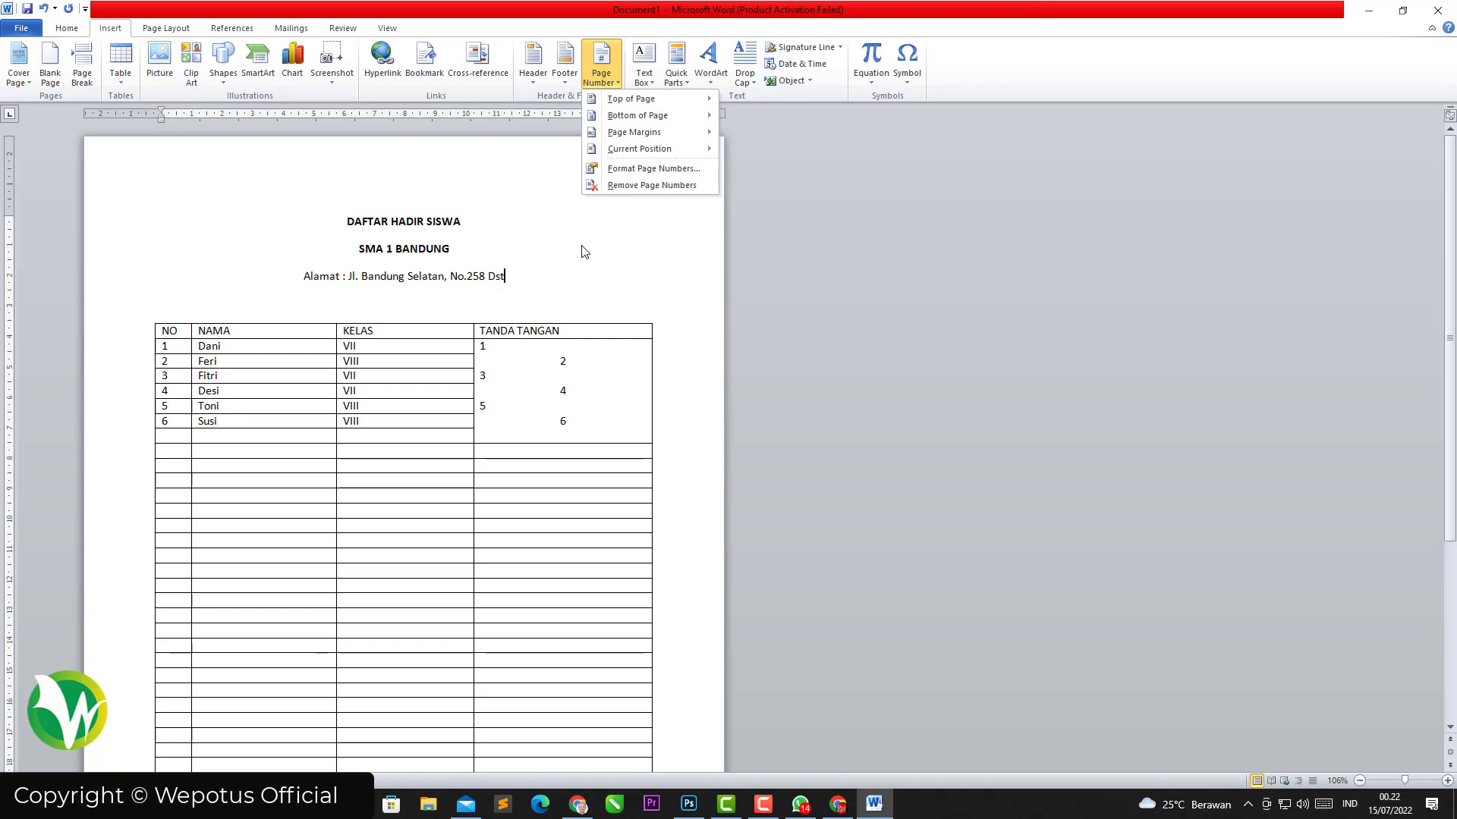
pyautogui.click(503, 277)
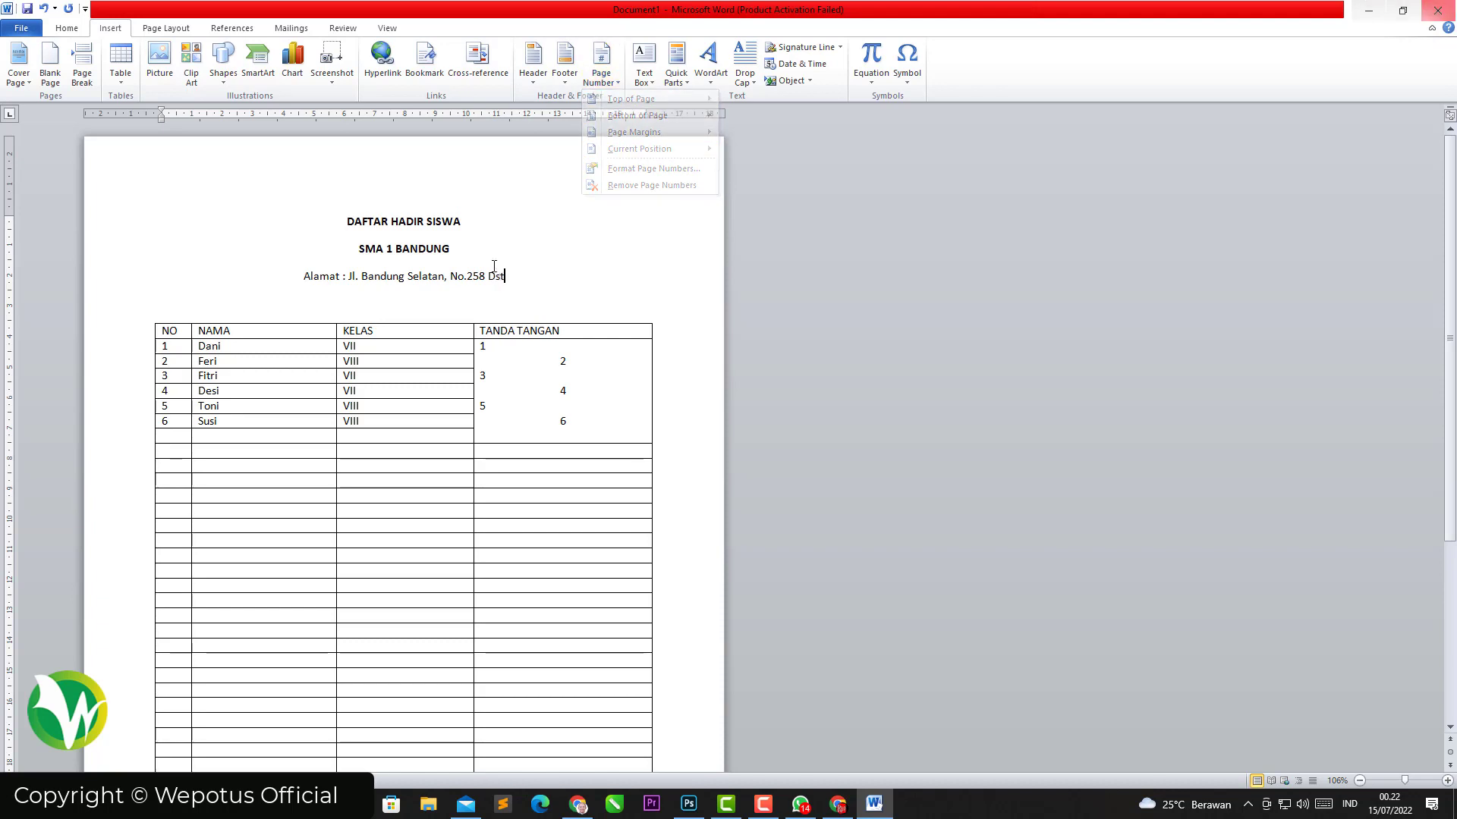
# Step: Select the Alamat address line and bring up the Page Layout ribbon
pyautogui.moveTo(510, 277); pyautogui.dragTo(303, 277)
pyautogui.rightClick(436, 279)
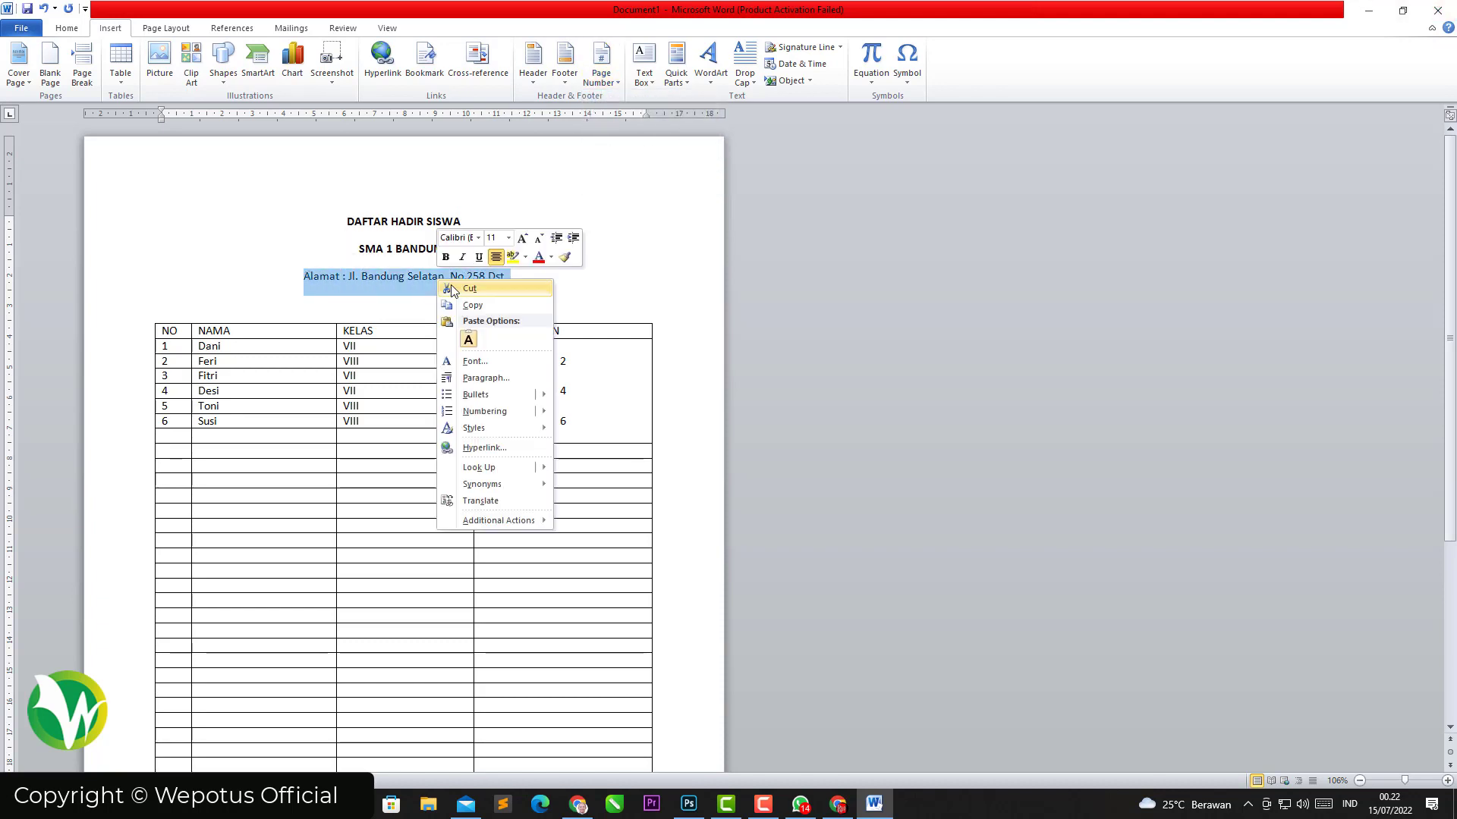
pyautogui.moveTo(485, 411)
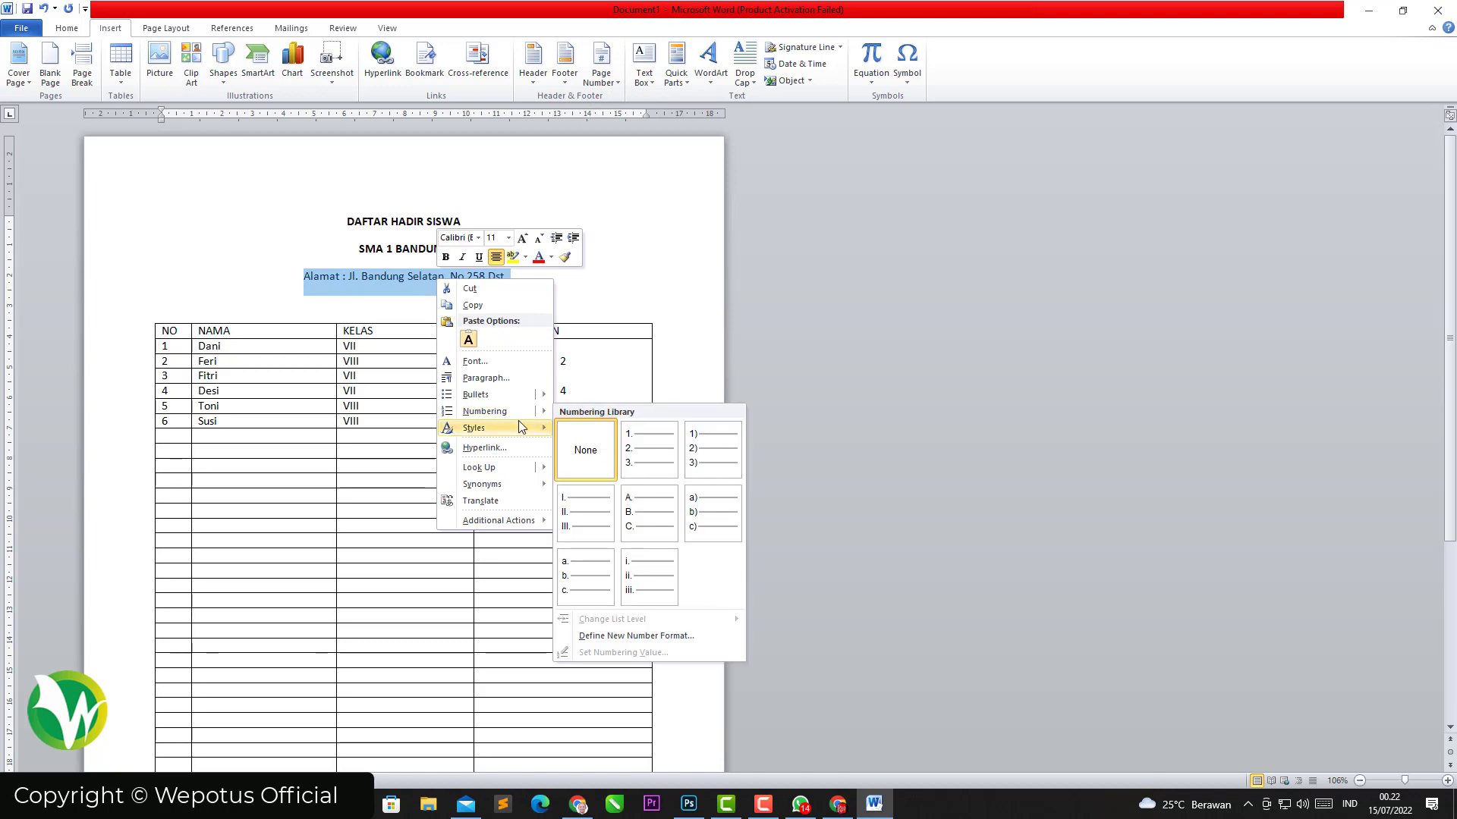
pyautogui.click(511, 277)
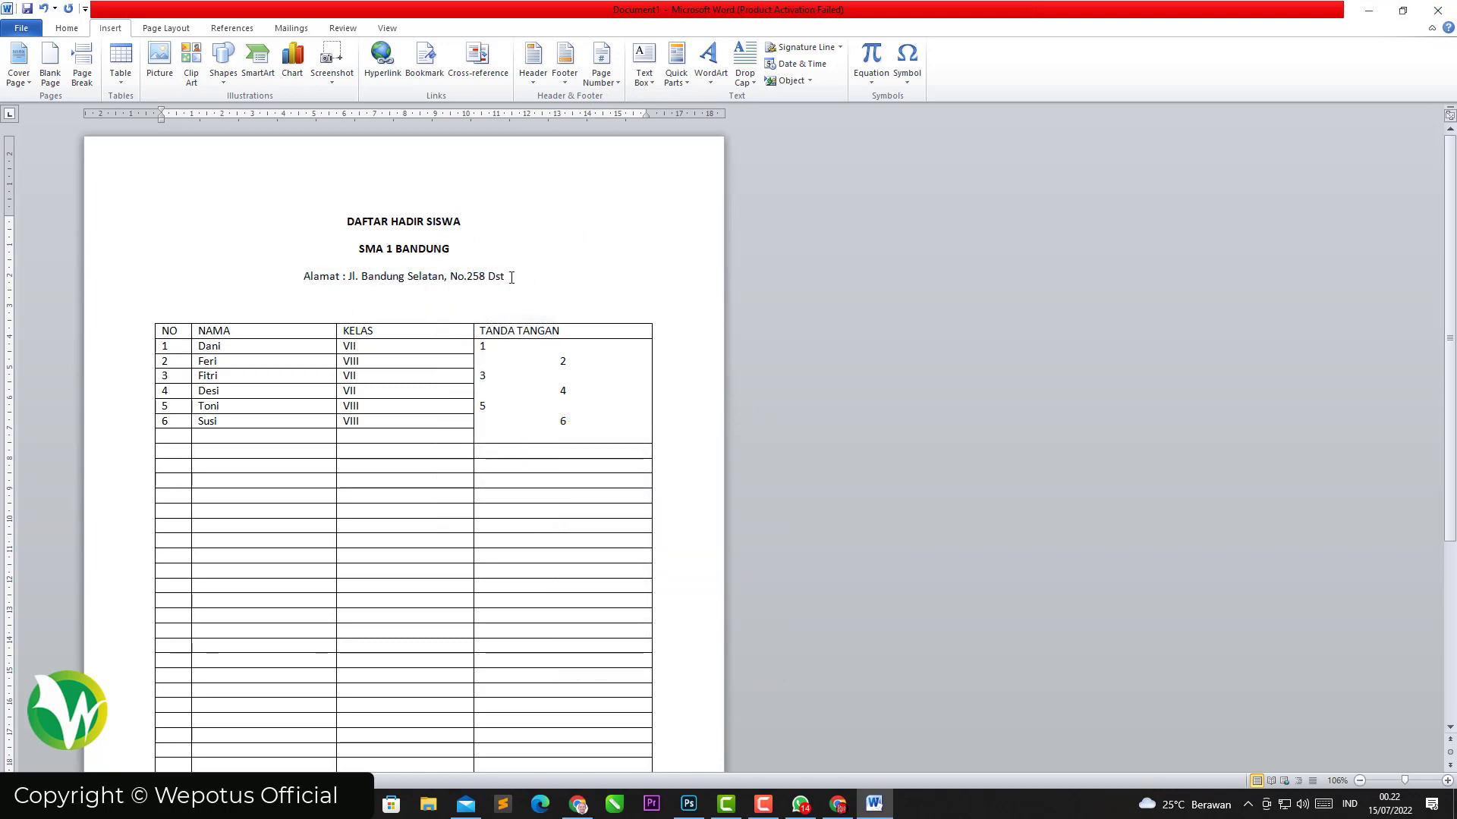
pyautogui.click(66, 29)
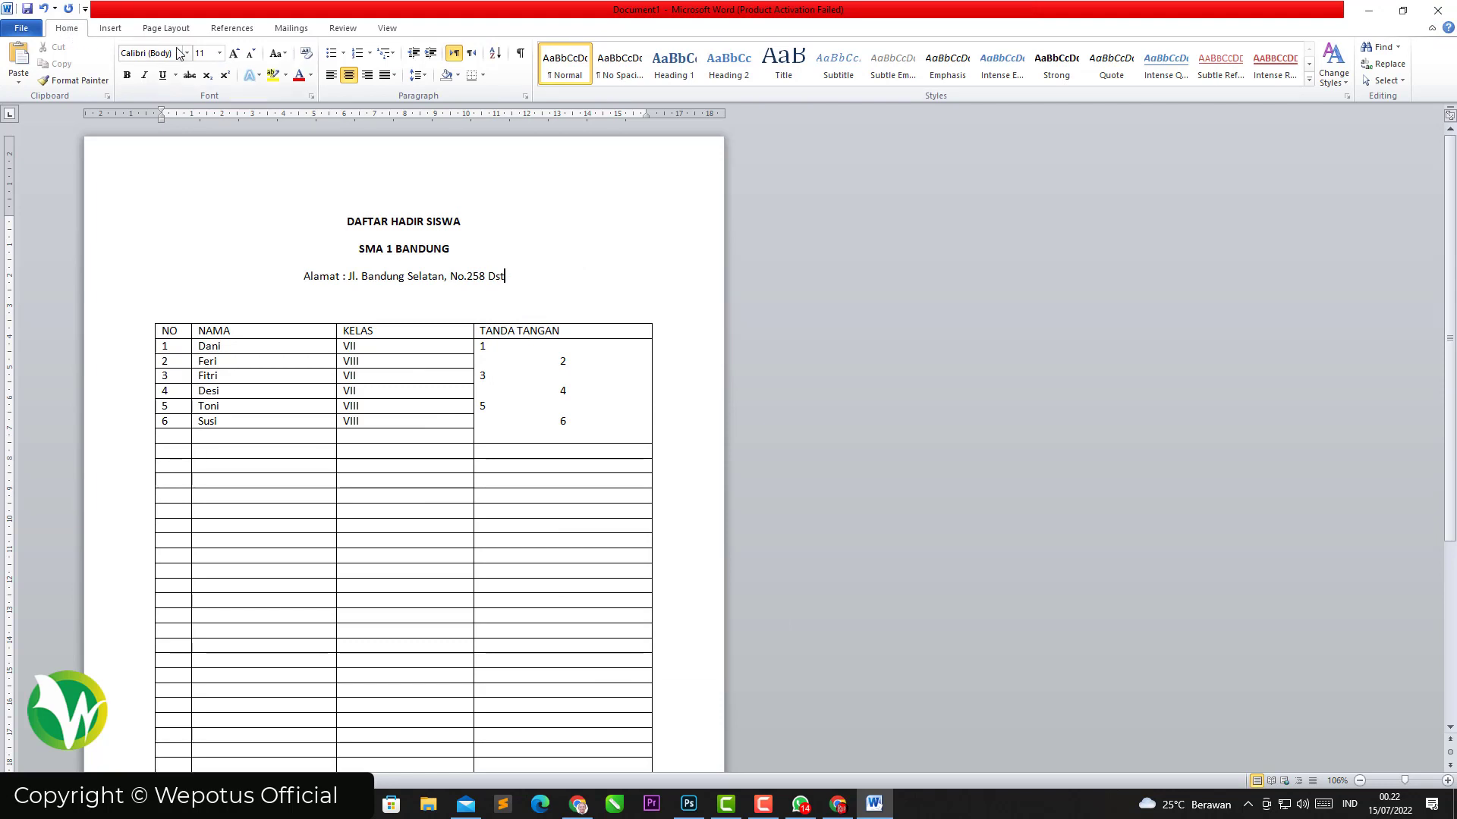
pyautogui.click(110, 29)
pyautogui.click(164, 29)
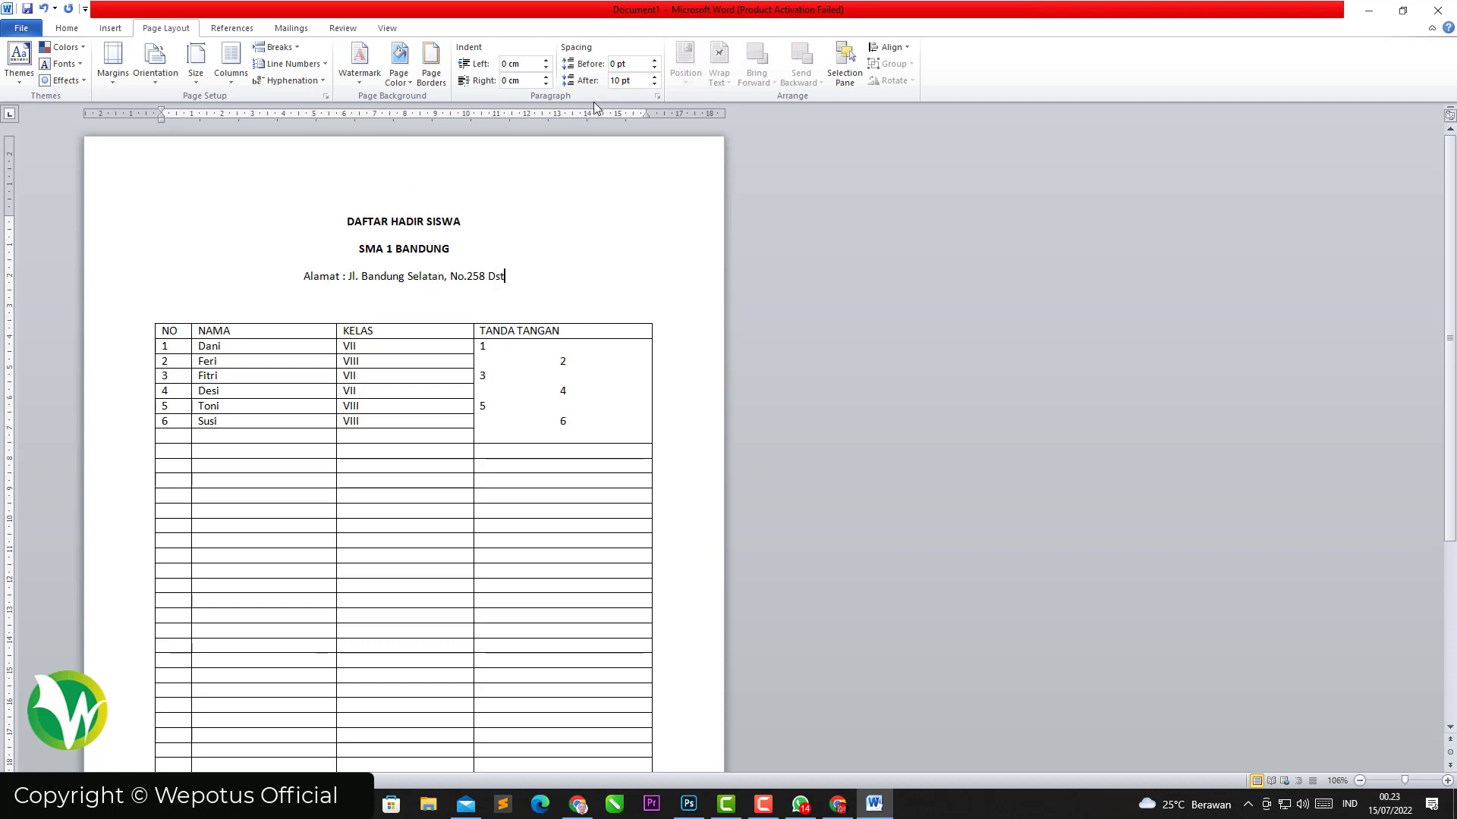
# Step: Add a thick 3 pt bottom paragraph border under the Alamat address line through Page Borders > Borders
pyautogui.click(440, 80)
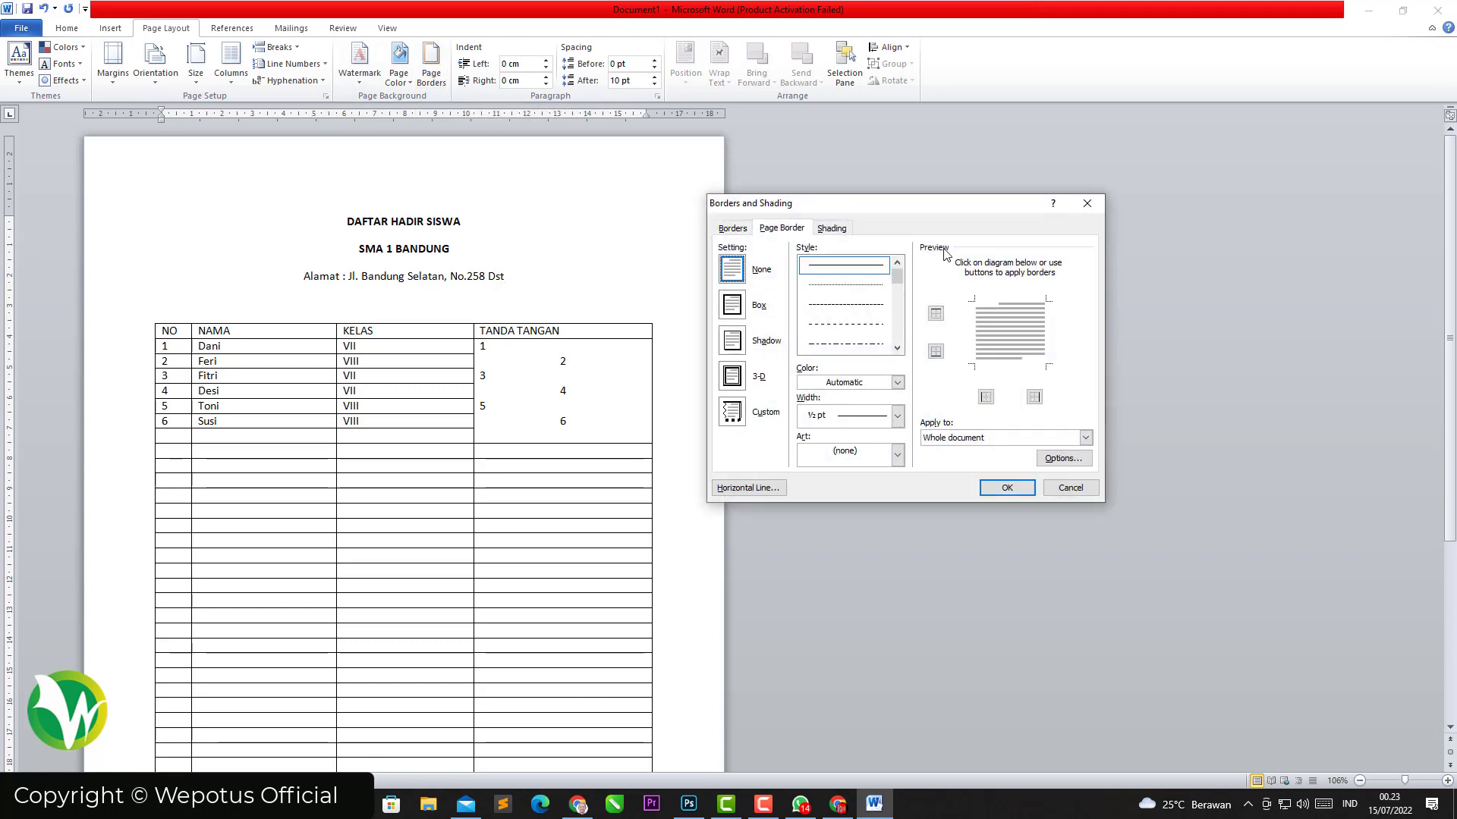
pyautogui.click(732, 229)
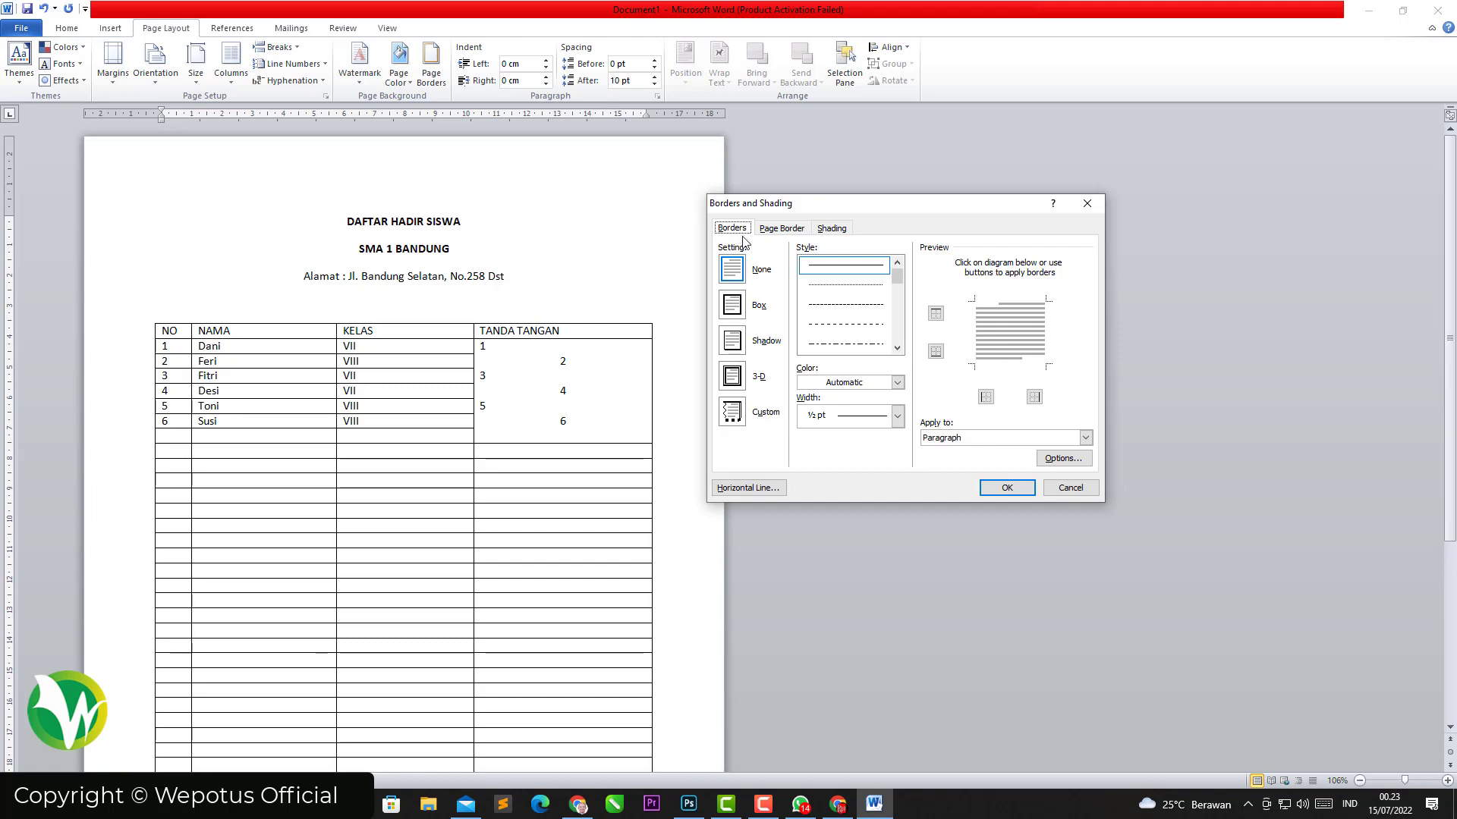
pyautogui.click(998, 366)
pyautogui.click(1021, 367)
pyautogui.click(1019, 368)
pyautogui.click(897, 348)
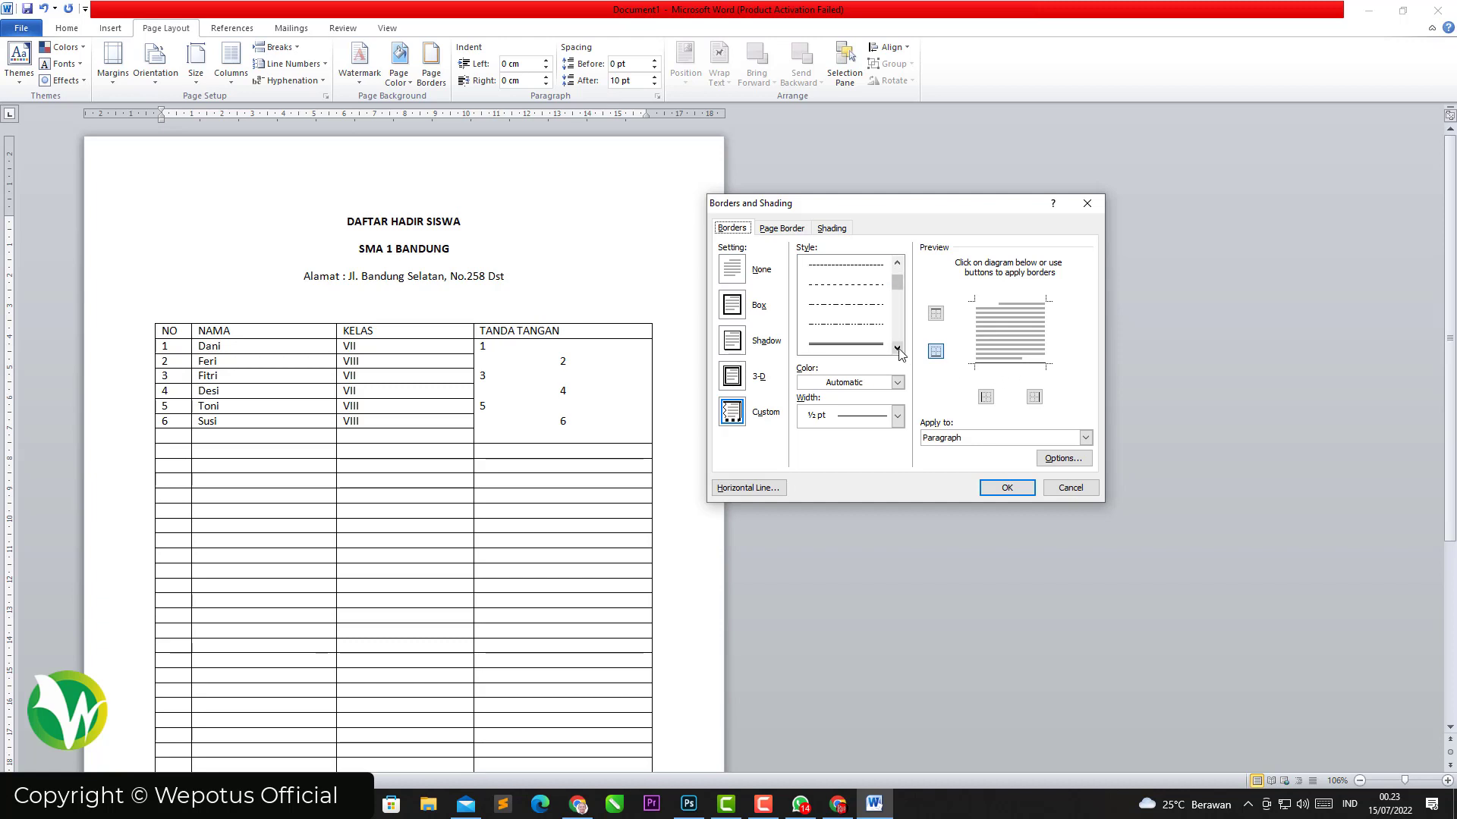
pyautogui.click(898, 348)
pyautogui.click(898, 348)
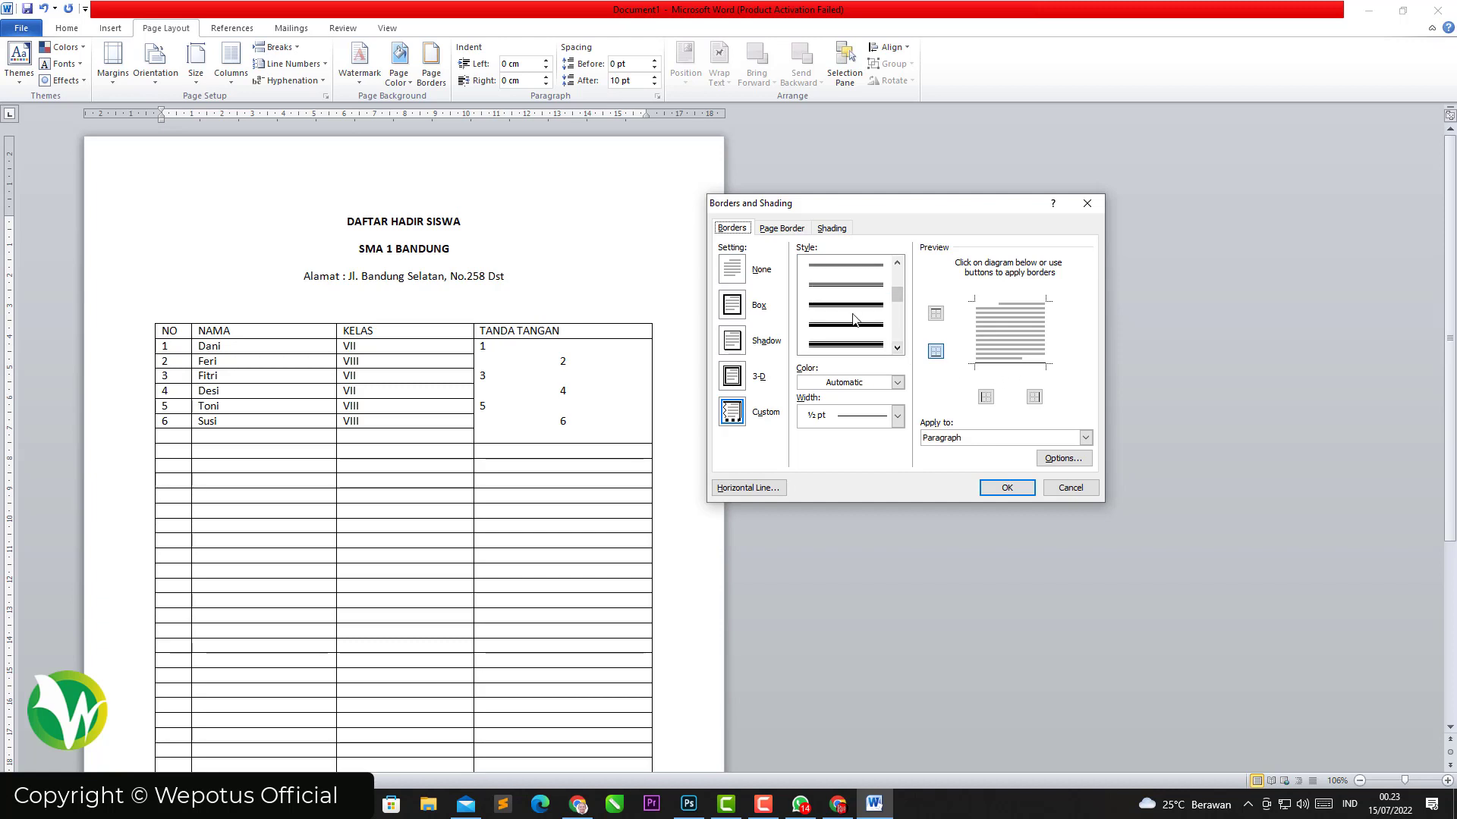
pyautogui.click(848, 340)
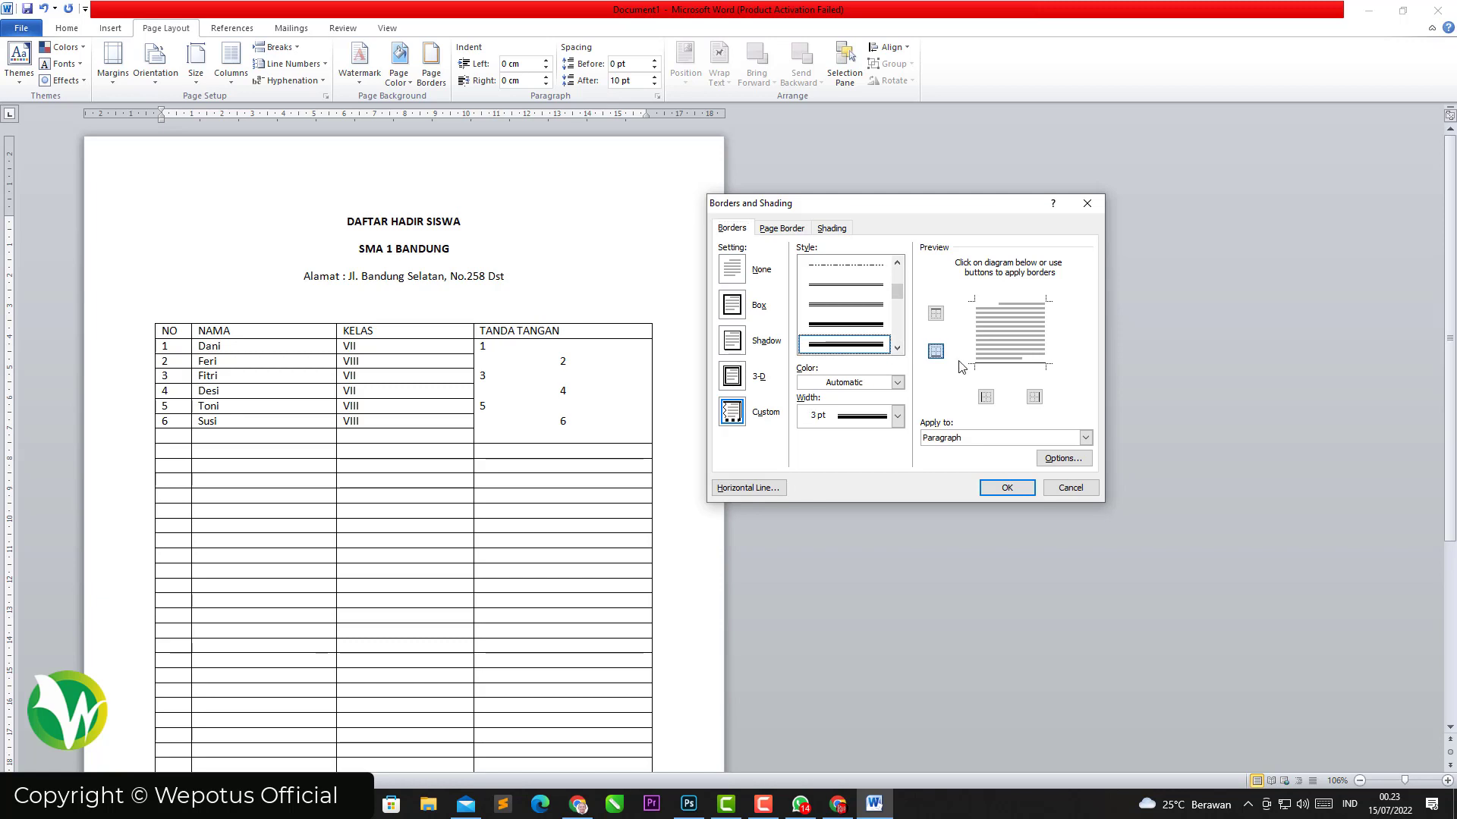
pyautogui.click(1004, 365)
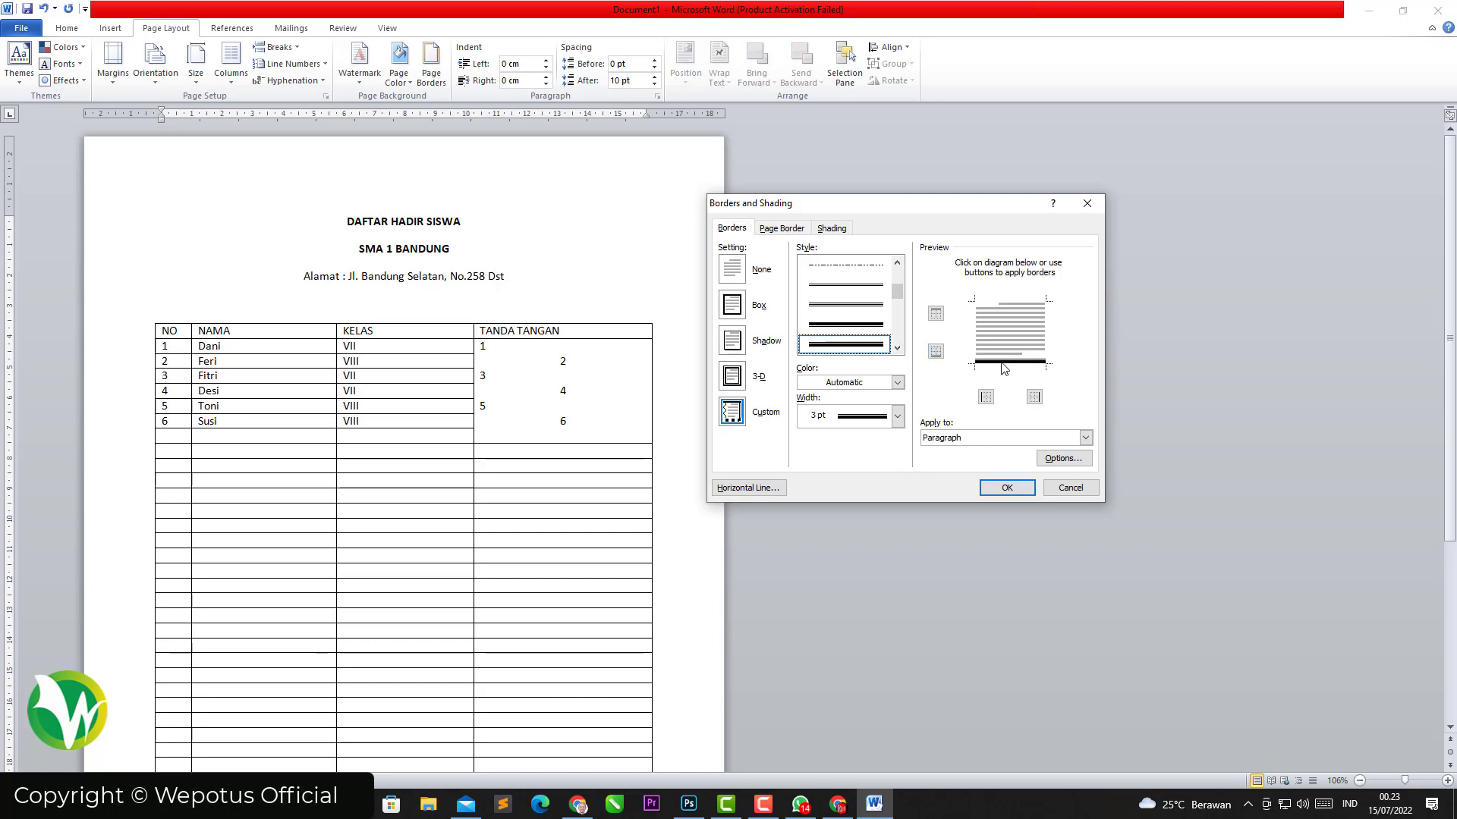
pyautogui.click(1007, 488)
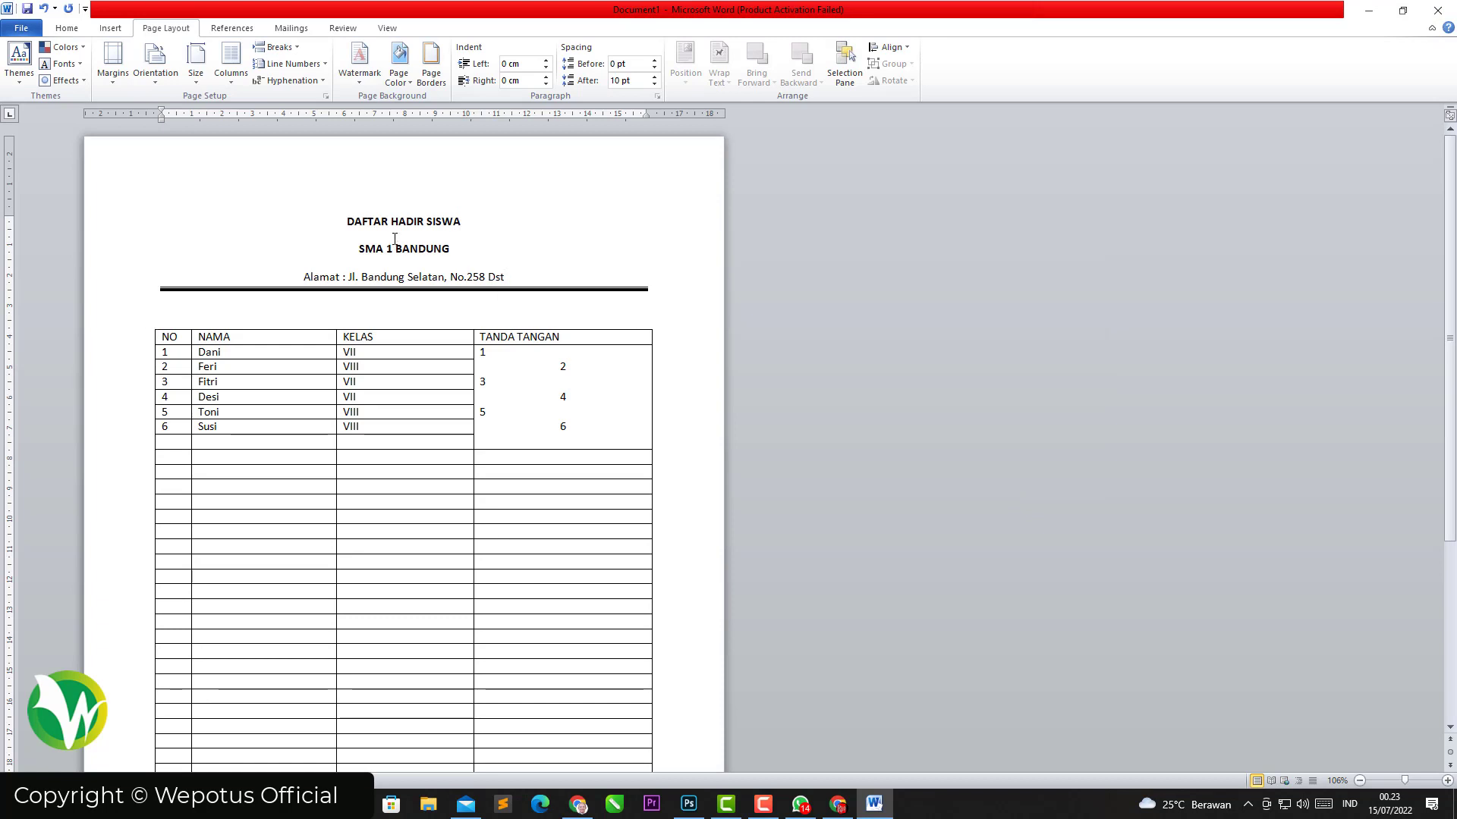
# Step: Select the table's header row containing NO, NAMA, KELAS and TANDA TANGAN
pyautogui.click(207, 304)
pyautogui.scroll(-5, 344, 532)
pyautogui.scroll(2, 342, 530)
pyautogui.scroll(3, 342, 530)
pyautogui.moveTo(164, 337); pyautogui.dragTo(558, 337)
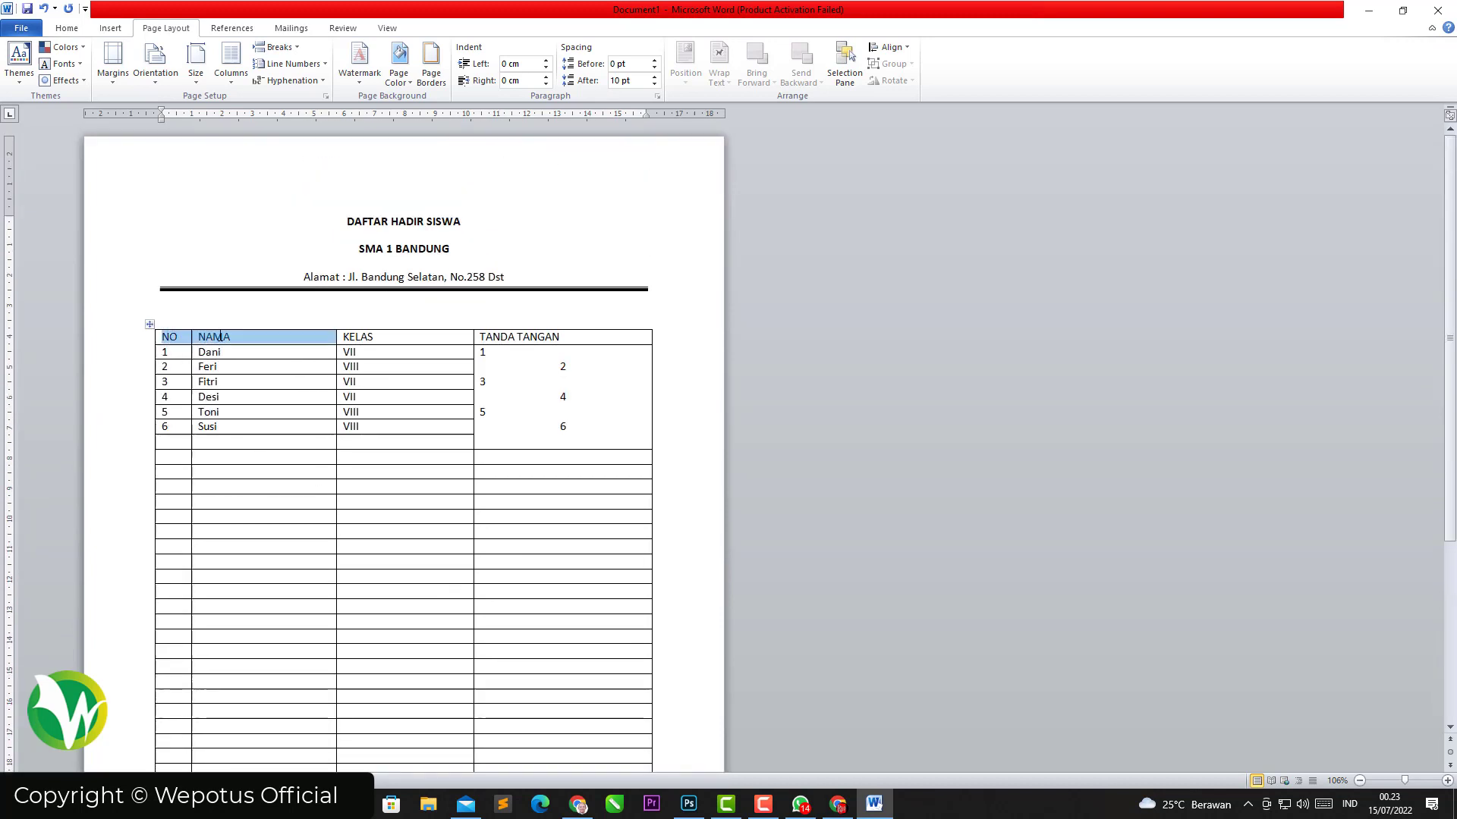
# Step: Apply yellow shading to the header row, then centre and bold its headings
pyautogui.click(78, 31)
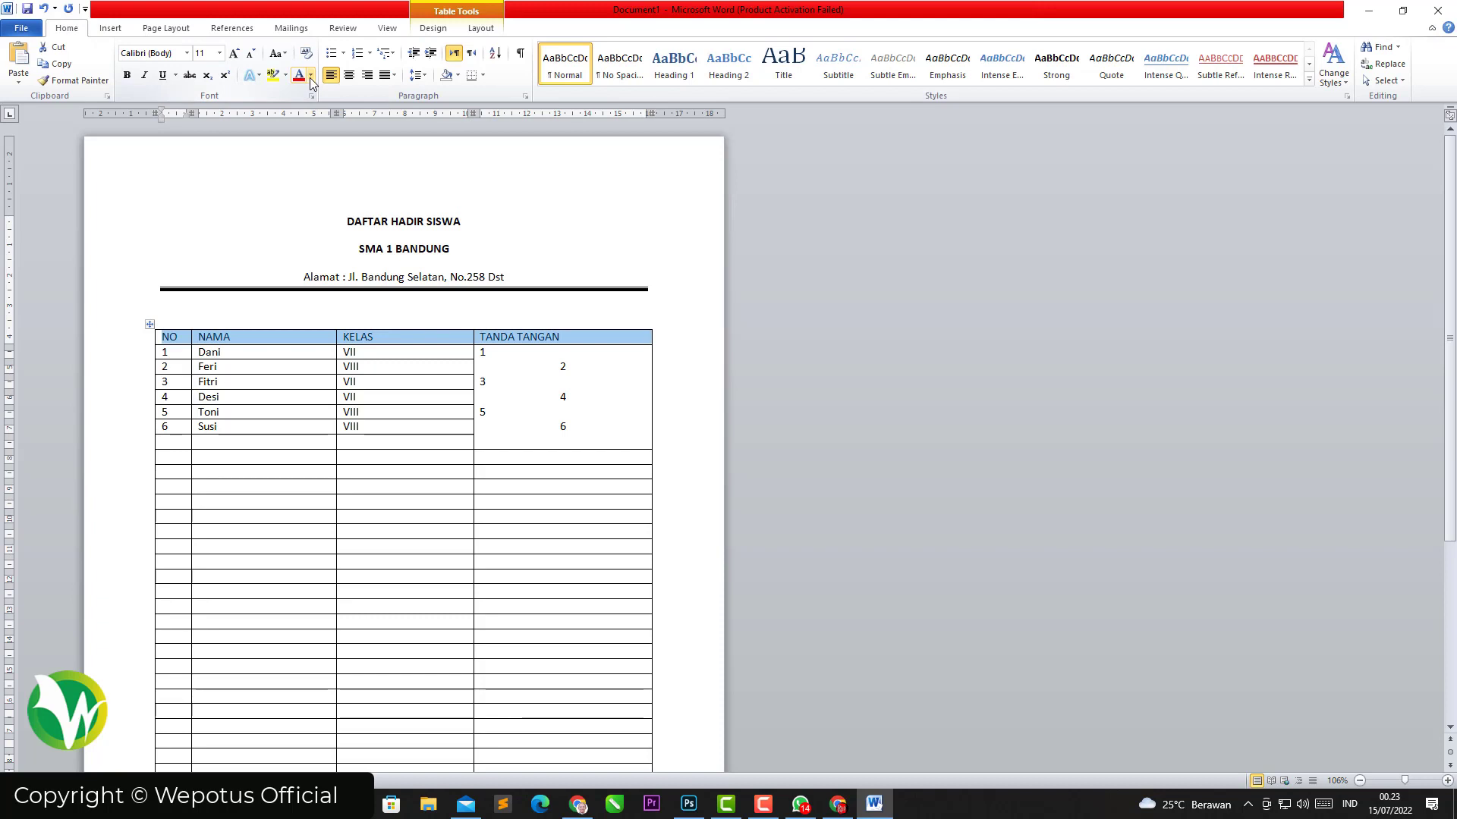
pyautogui.click(457, 75)
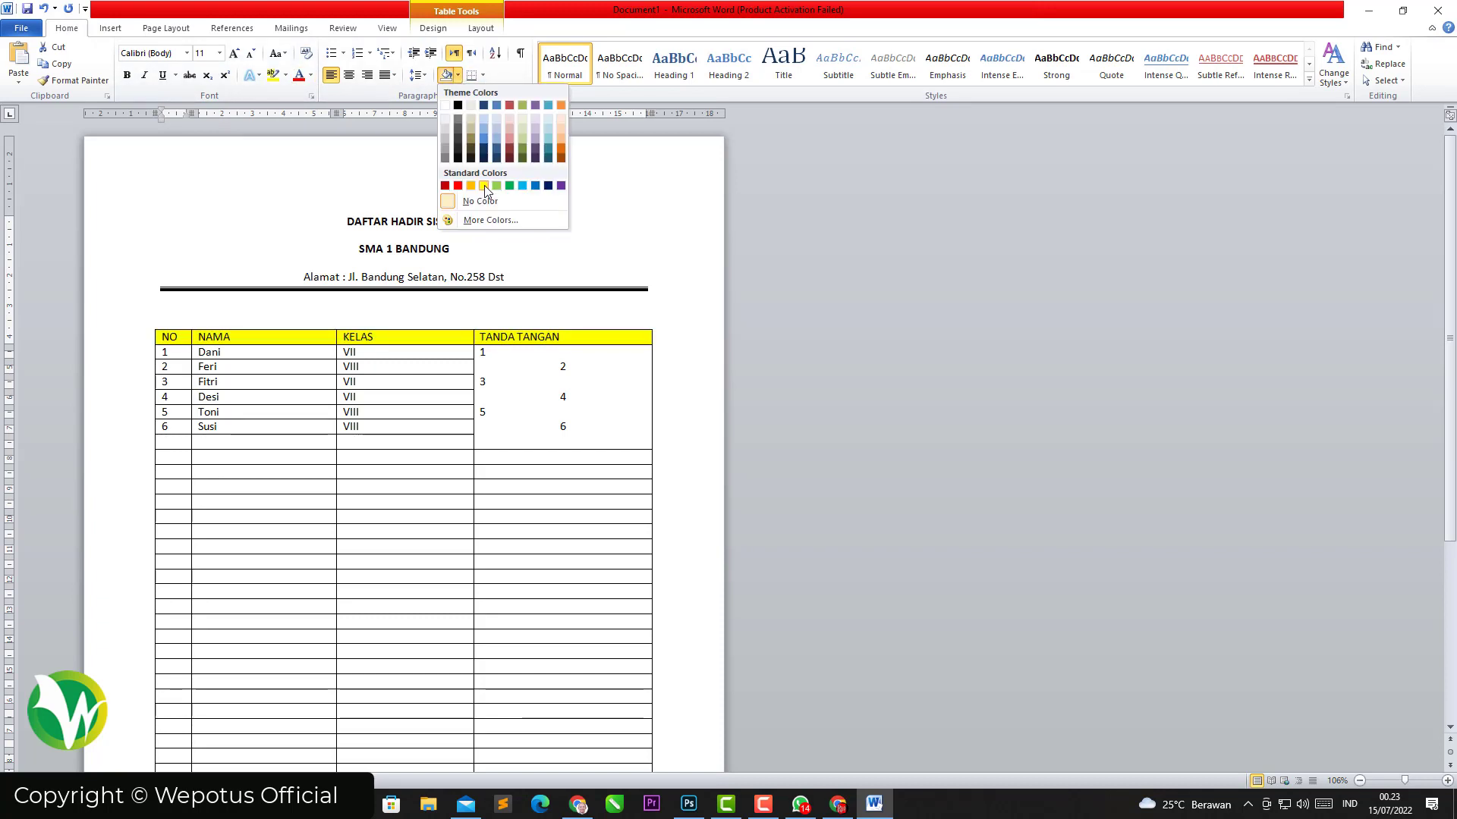
pyautogui.click(496, 185)
pyautogui.click(349, 75)
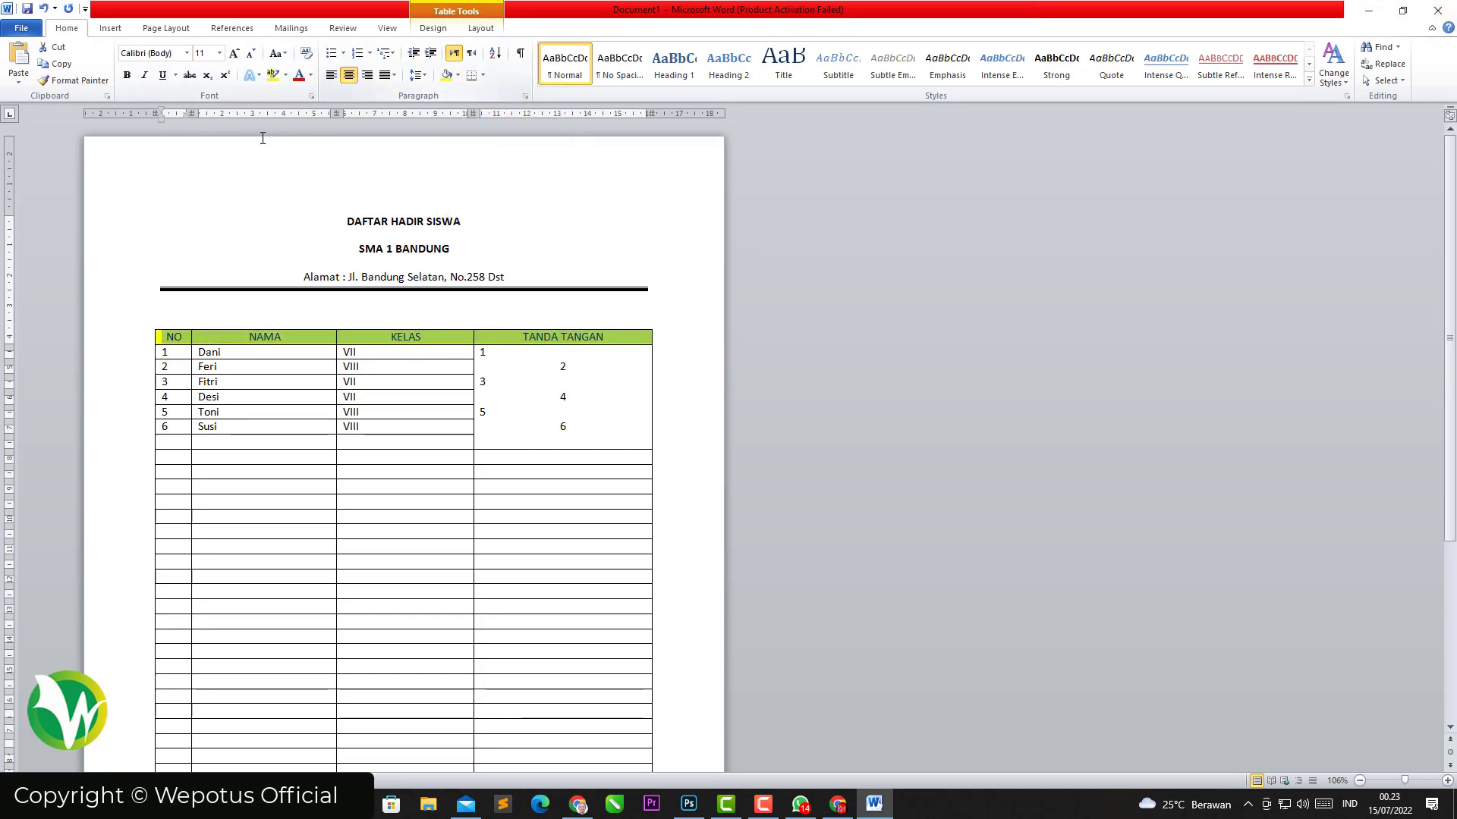
pyautogui.click(127, 76)
pyautogui.click(384, 372)
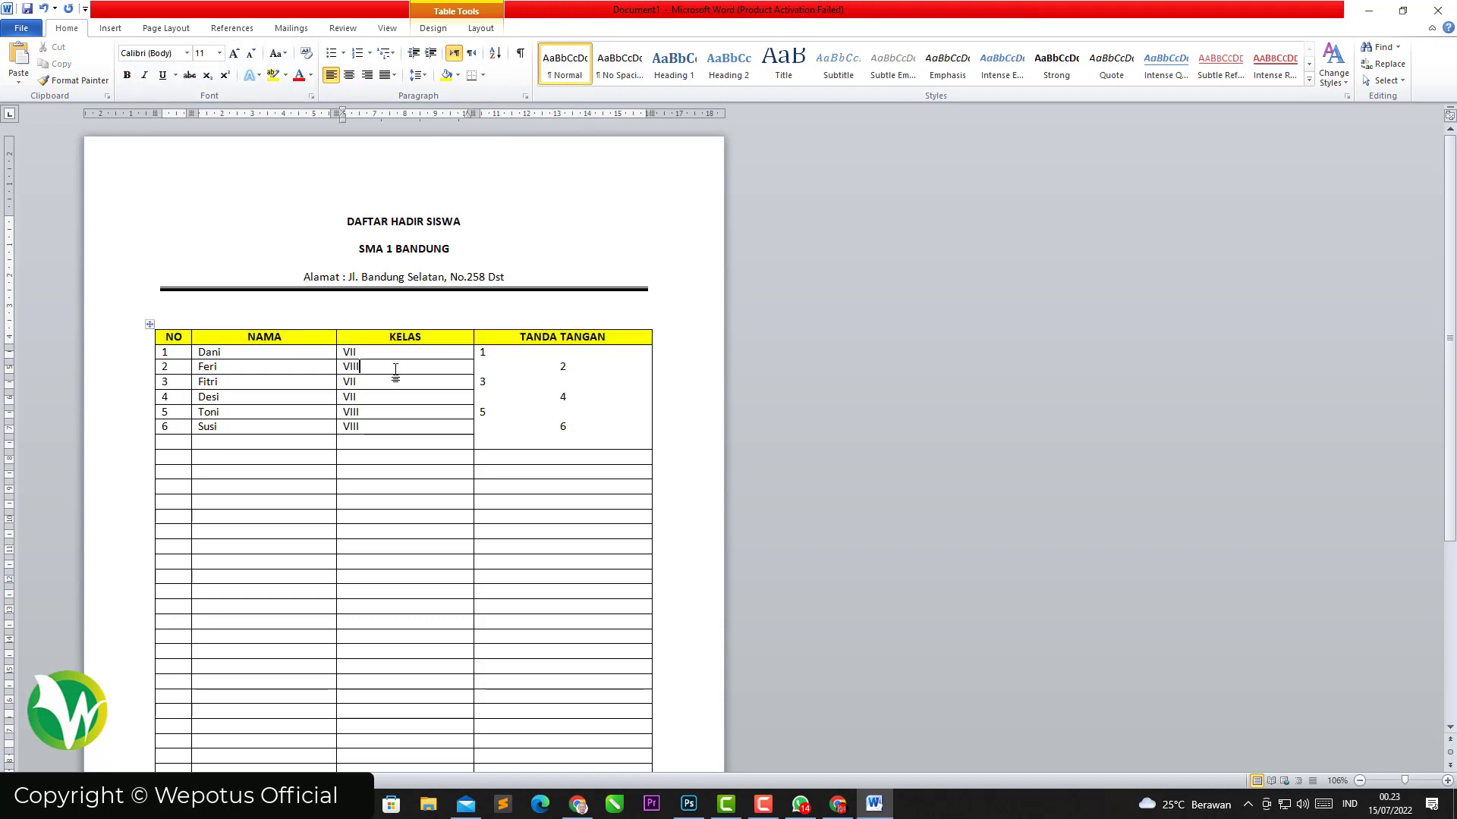